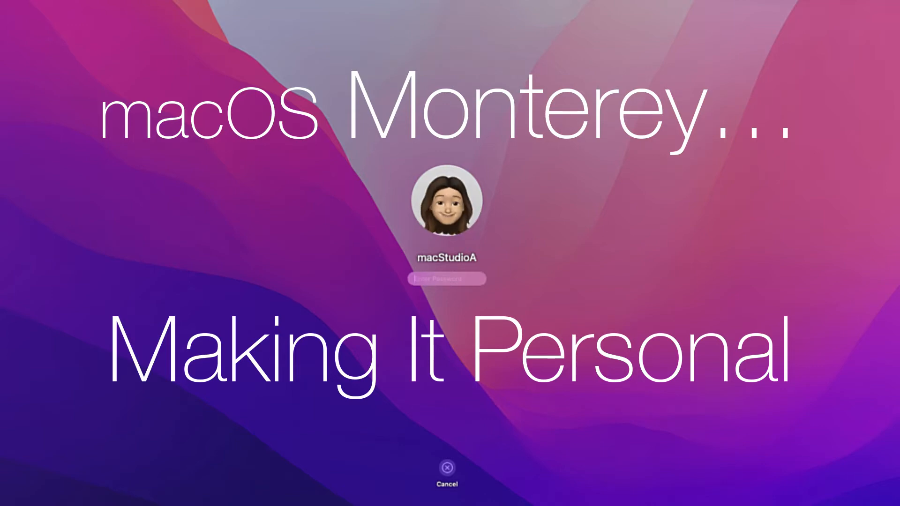
Step: Log in with the account password and open the pointer options in the Accessibility display preferences
type("••••••")
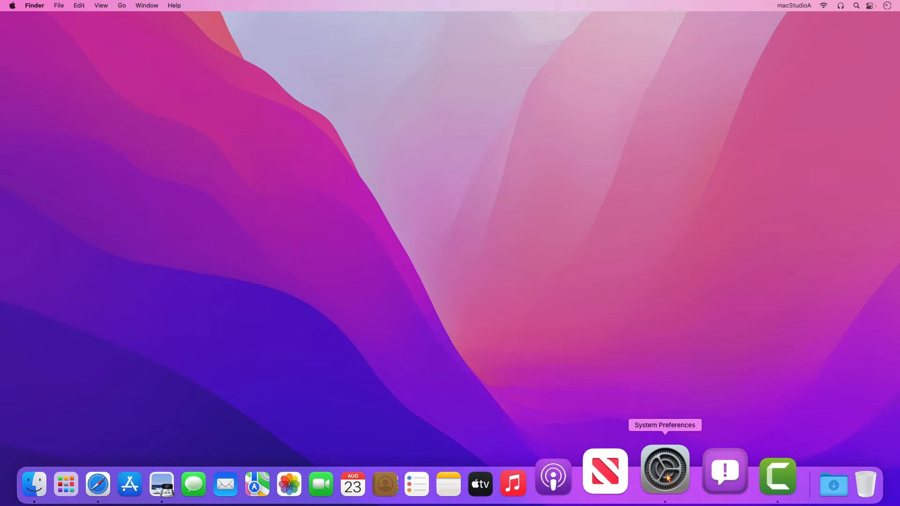
left_click(668, 479)
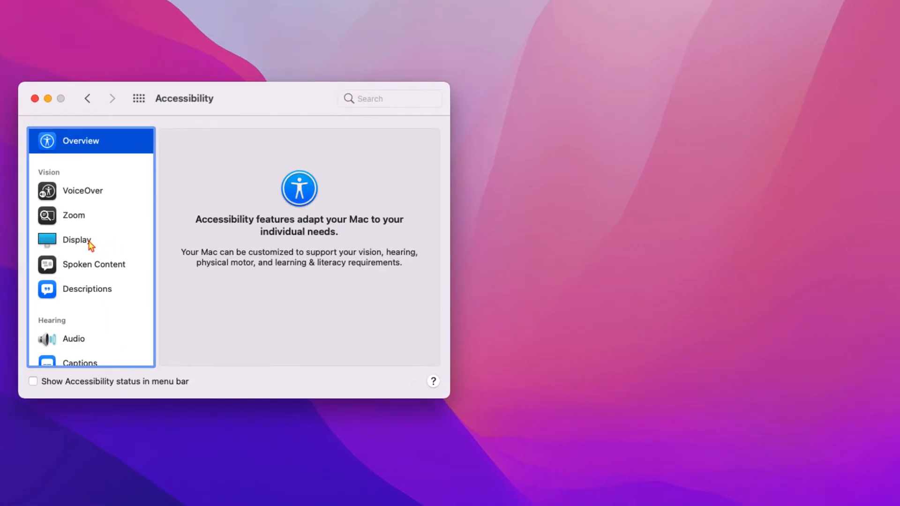
left_click(80, 241)
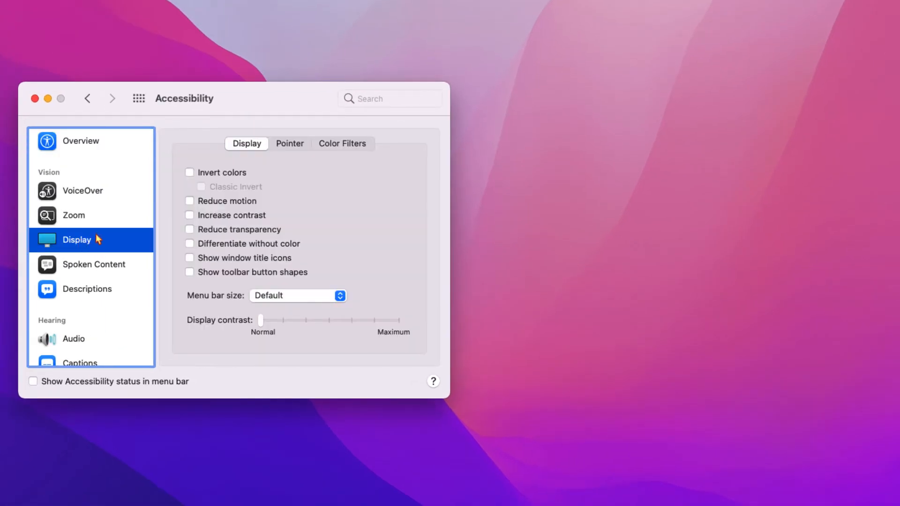
left_click(290, 143)
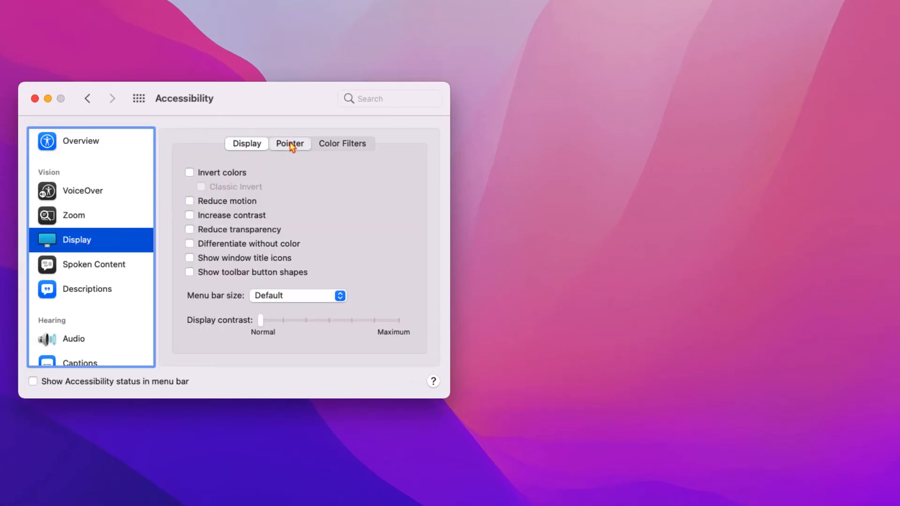
Step: Set the pointer outline color to blue and its fill to Tangerine, and enlarge the pointer to about two thirds of the size range
left_click(324, 257)
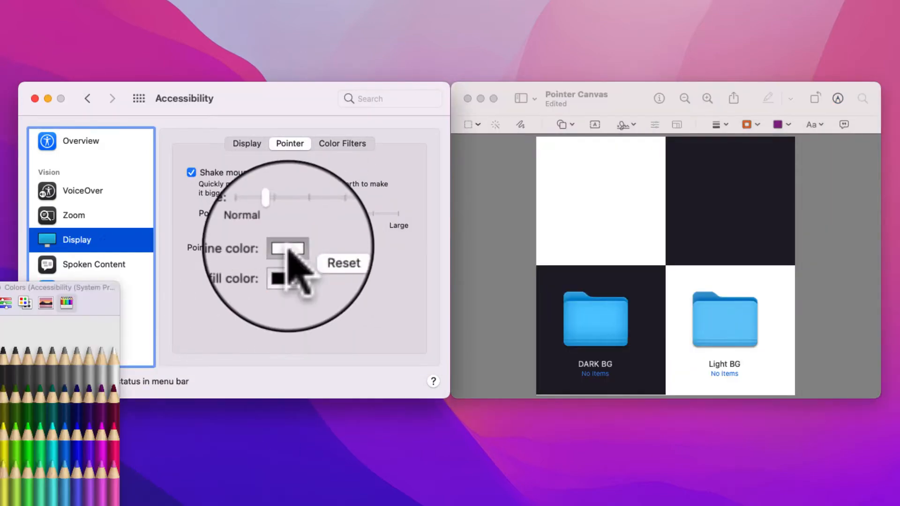
left_click(75, 422)
left_click(0, 427)
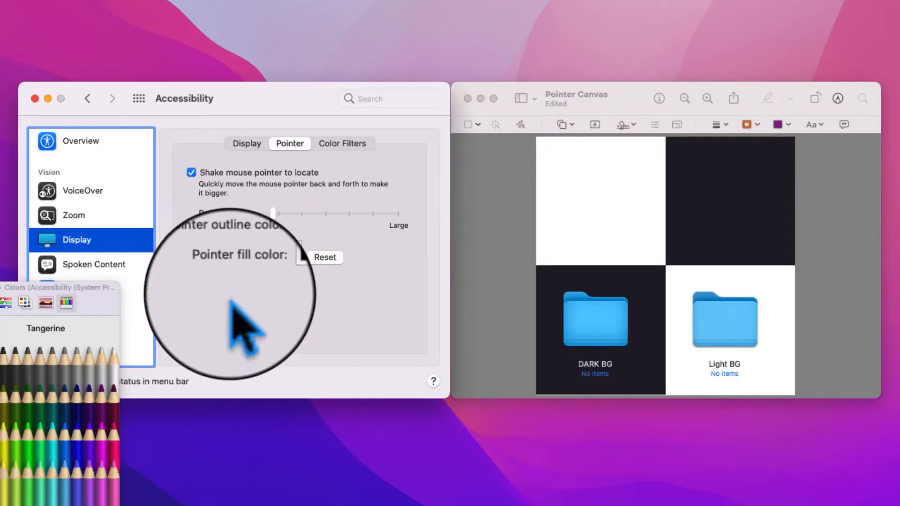
left_click(0, 287)
left_click(290, 268)
left_click(0, 425)
left_click(0, 288)
left_click_drag(273, 214, 351, 219)
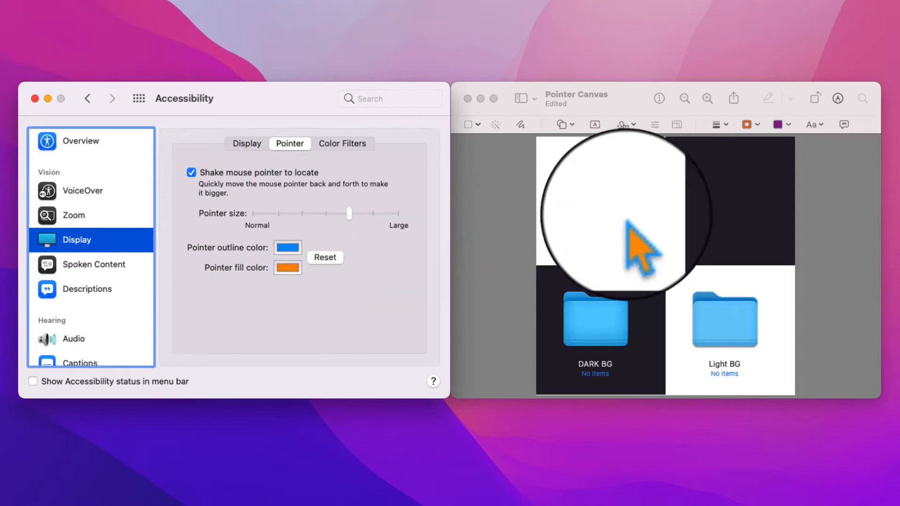
Step: Insert a purple hexagon with an orange outline on the Pointer Canvas image, then resize and position it across the central squares
left_click(627, 216)
left_click(573, 124)
left_click(573, 199)
left_click_drag(702, 297, 660, 248)
left_click_drag(731, 201, 735, 199)
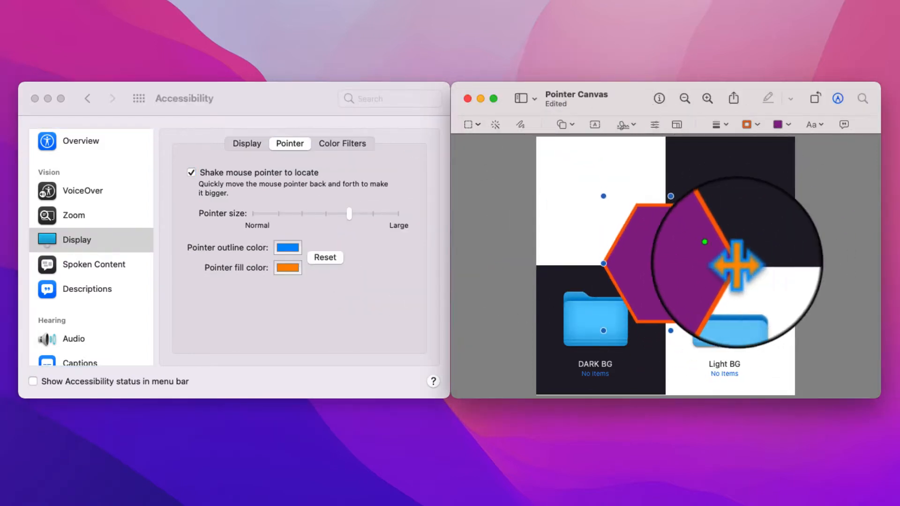
left_click_drag(675, 268, 666, 270)
Step: Add a text box reading "Hello" and place it over the hexagon
left_click(595, 124)
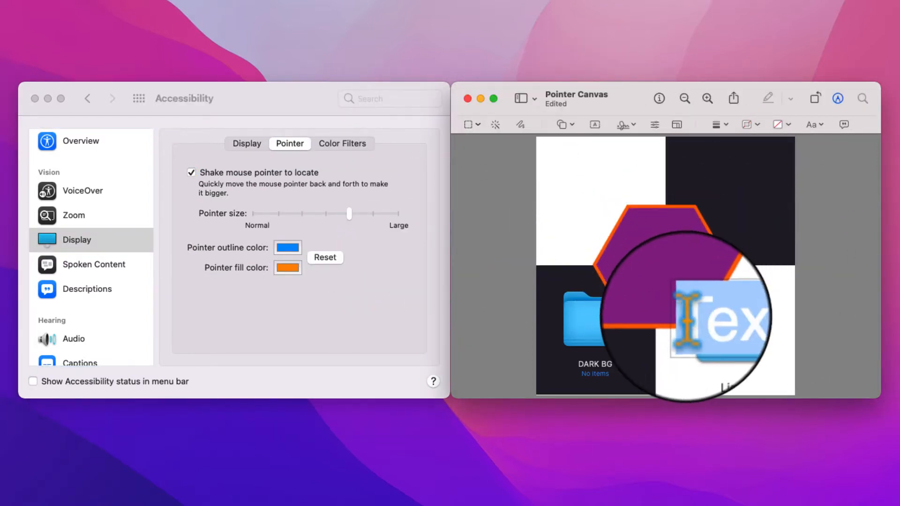
type("Hello")
left_click_drag(753, 322, 654, 272)
left_click(547, 278)
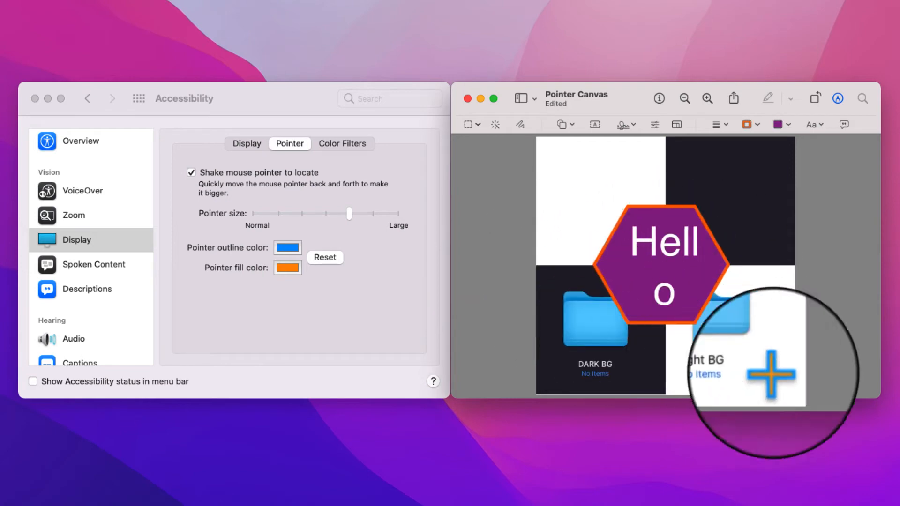
Step: Change the pointer outline color to white and its fill color to Grape
left_click(295, 245)
left_click(113, 354)
left_click(286, 266)
left_click(89, 424)
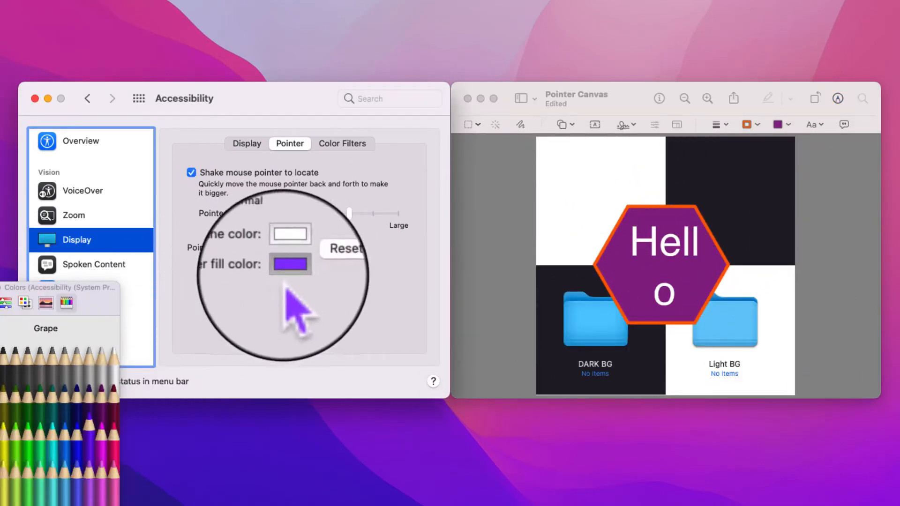
left_click(284, 273)
Step: Resize the hexagon slightly, fit "Hello" on one line, and center both on the canvas
left_click_drag(637, 266, 628, 266)
left_click_drag(723, 197, 726, 194)
left_click_drag(589, 332, 598, 325)
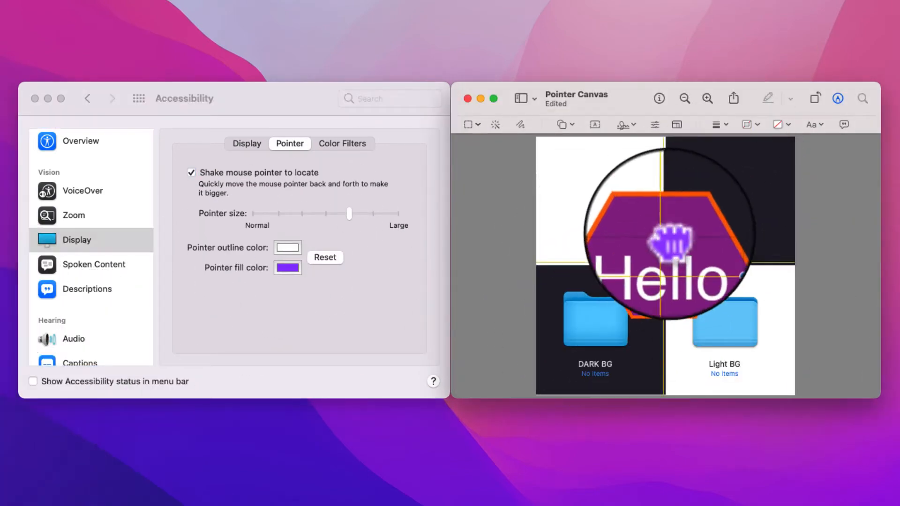
Step: Reset the pointer colors and reduce the pointer size to just above Normal
left_click(321, 257)
left_click_drag(350, 214, 274, 214)
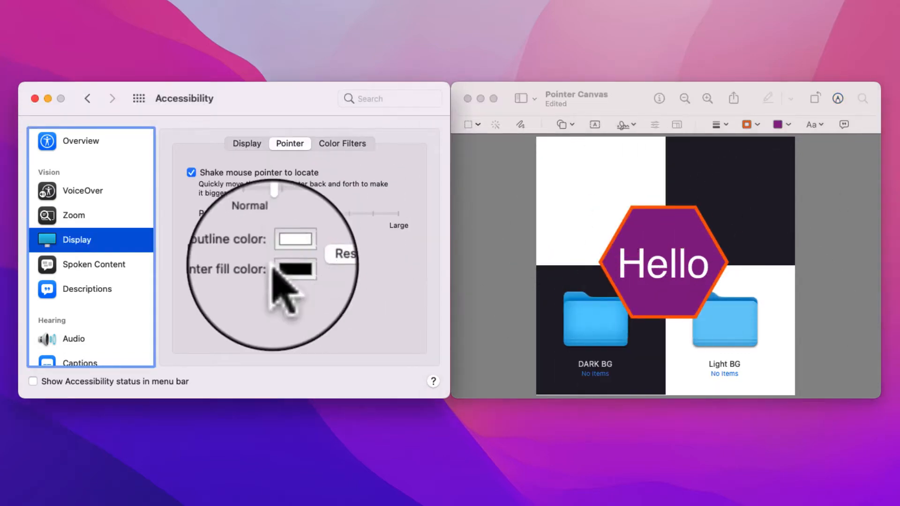
Step: Set the pointer outline color to bright yellow and its fill to a paler yellow
left_click(284, 249)
left_click(3, 427)
left_click(287, 268)
left_click(3, 469)
Step: Set the pointer outline color to Maraschino red and its fill to Lemon, then close the color picker
left_click(286, 249)
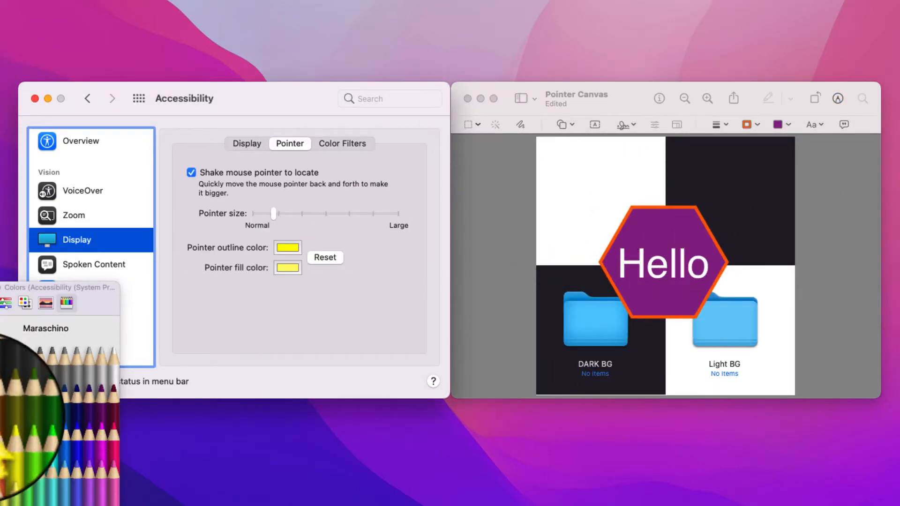
left_click(87, 429)
left_click(87, 364)
left_click(88, 398)
left_click(289, 267)
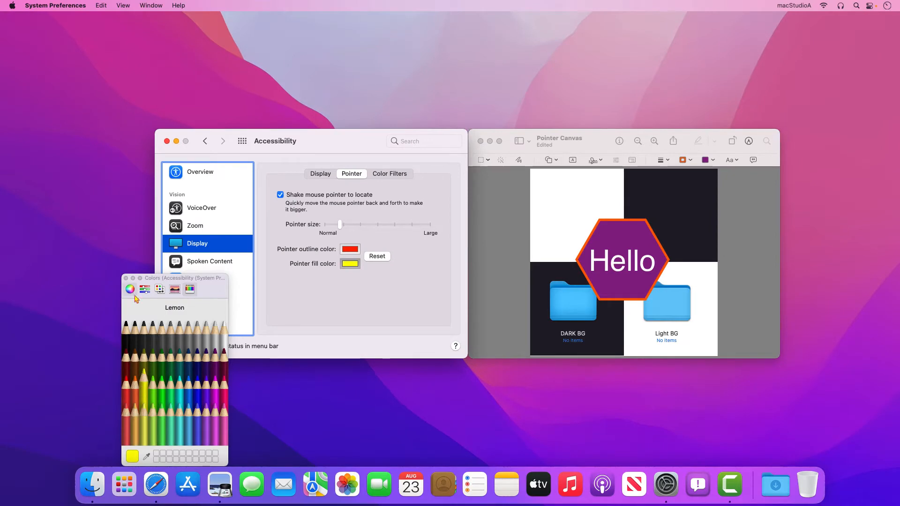
left_click(125, 278)
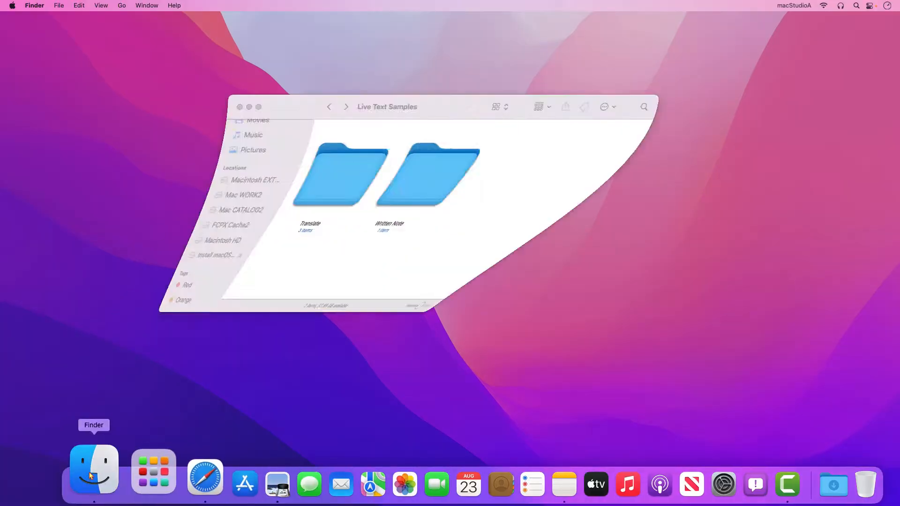
Step: In Finder, open the Translate folder and preview the Stanley Market Street sign image
double_click(344, 197)
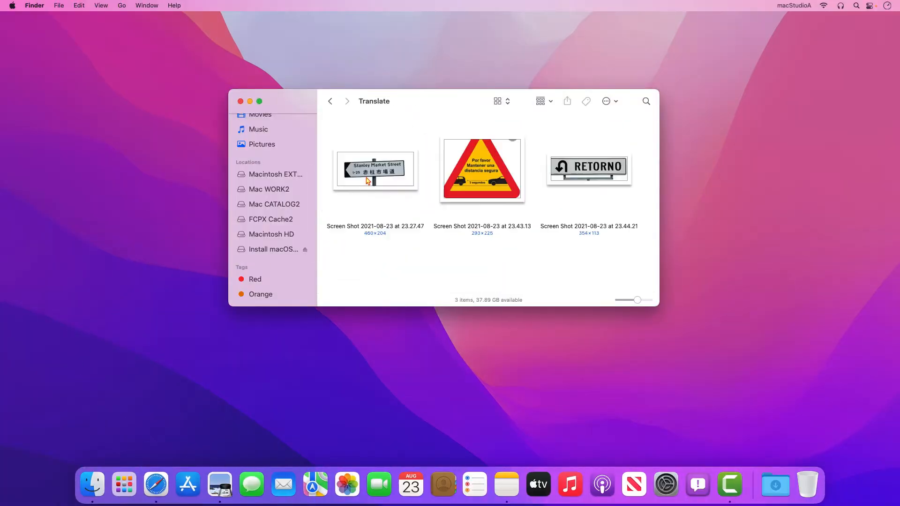
left_click(376, 170)
key("space")
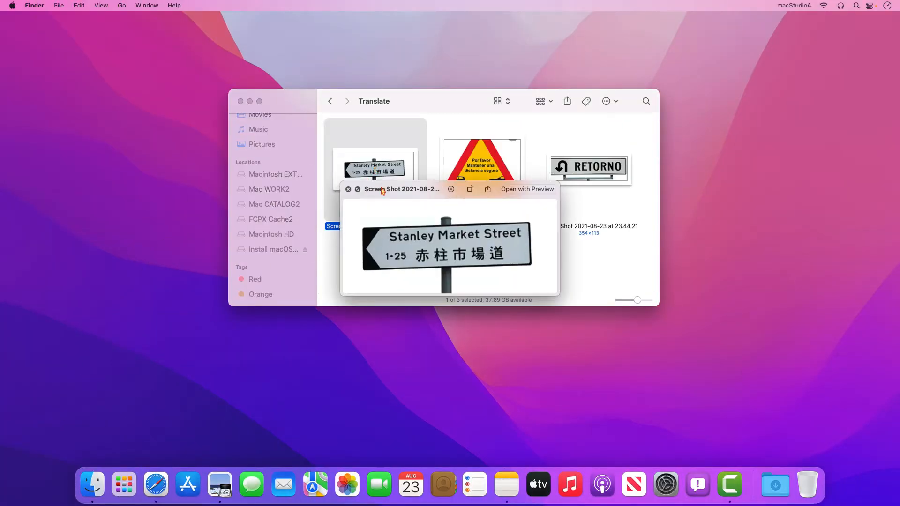
Step: Translate the characters 赤柱市場道 on the sign with Chinese (China mainland) as the source language, then close the preview
left_click_drag(415, 256, 498, 255)
right_click(499, 256)
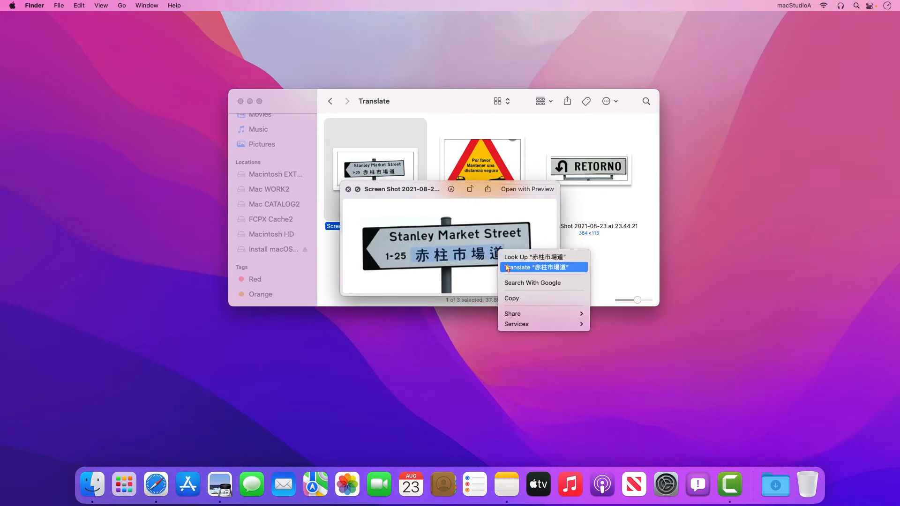
left_click(505, 268)
left_click(537, 193)
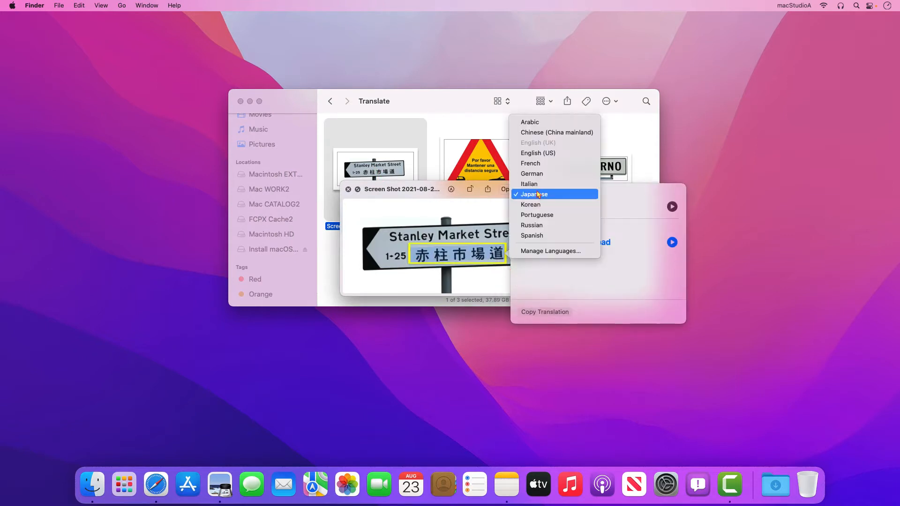
left_click(538, 134)
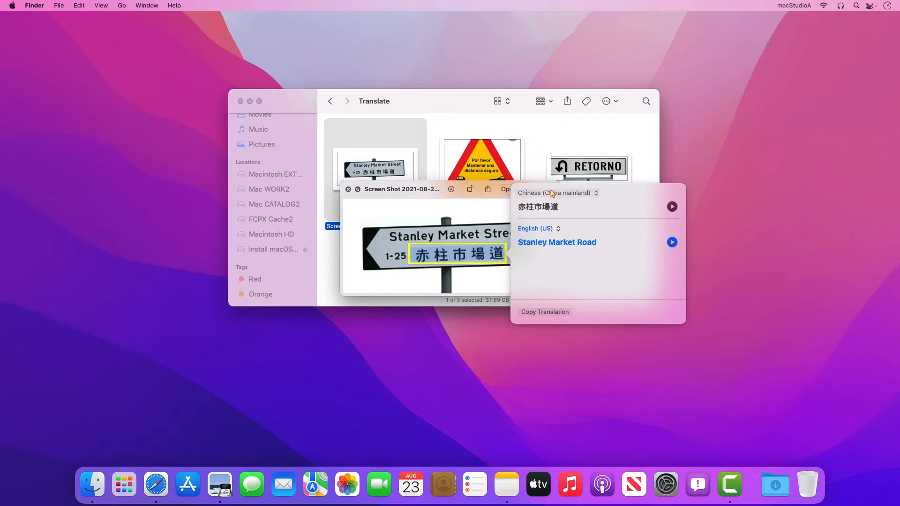
left_click(348, 190)
left_click(348, 190)
left_click(419, 224)
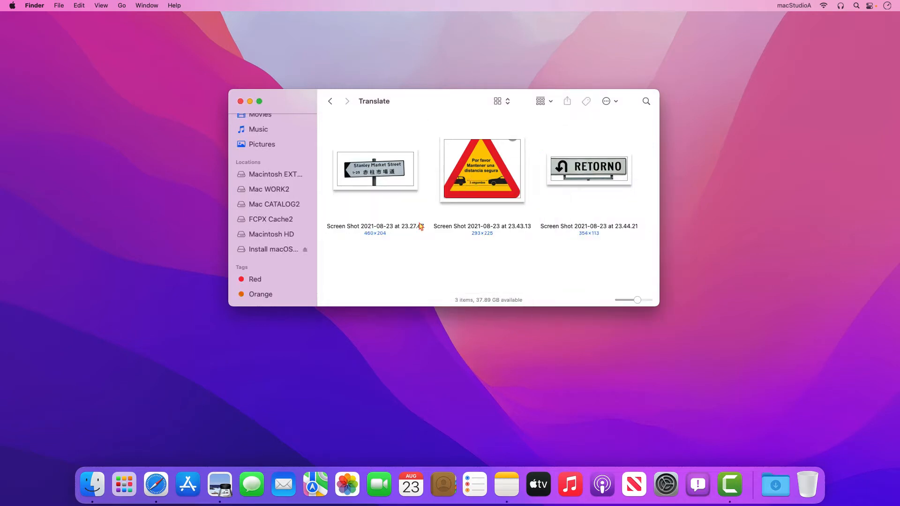
Step: Preview the triangular warning sign image, translate its Spanish text into English, and close the preview
left_click(466, 176)
key("space")
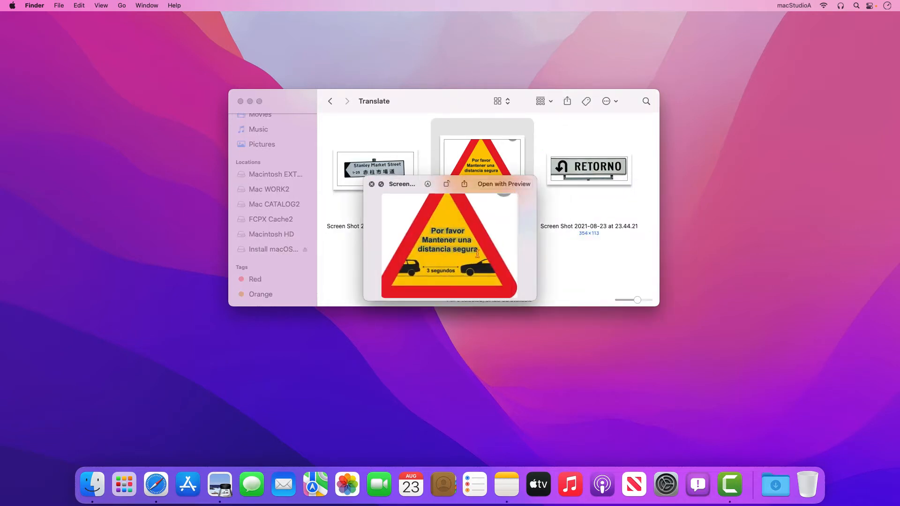
right_click(477, 254)
left_click(489, 265)
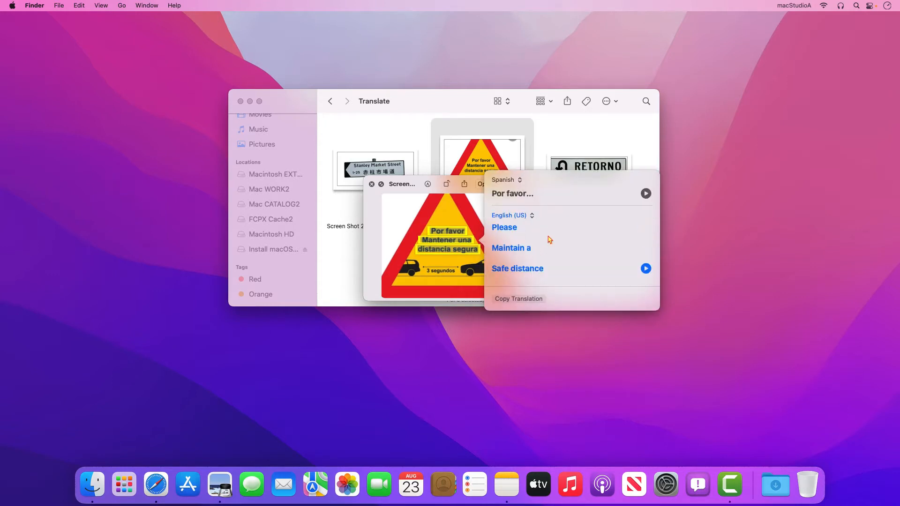
left_click(372, 185)
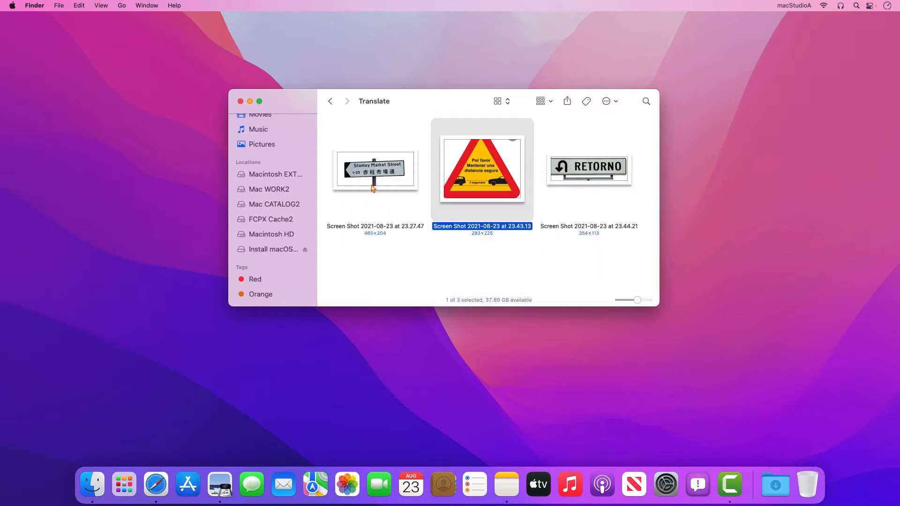
Step: Preview the RETORNO sign image, translate its text into English, and close the preview
left_click(574, 179)
key("space")
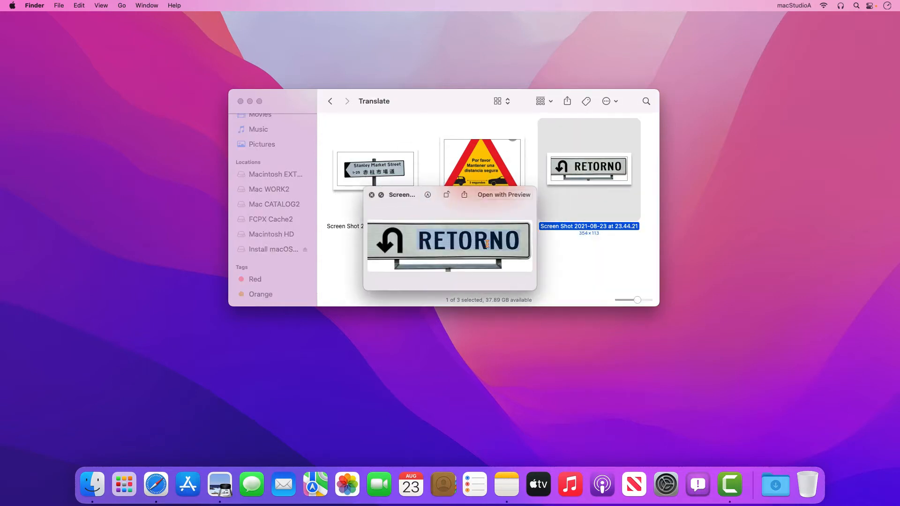
right_click(519, 245)
left_click(530, 257)
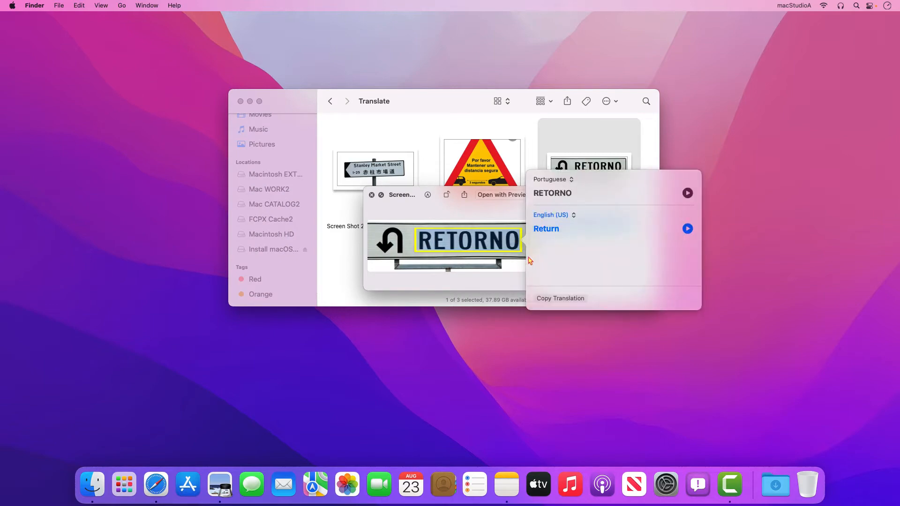
left_click(372, 195)
Step: Go to the Written Note folder and open the handwritten note image IMG_4542.JPG in Preview
left_click(331, 101)
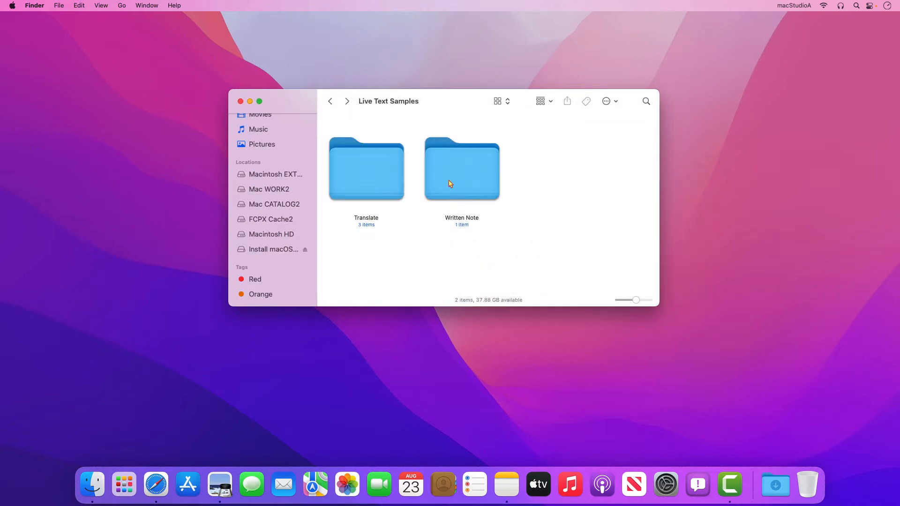
double_click(453, 184)
left_click(369, 179)
key("space")
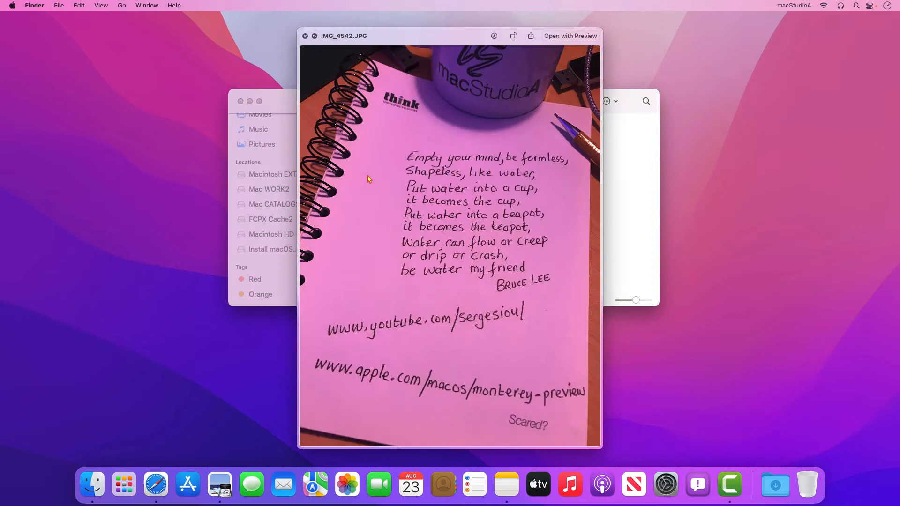
left_click(570, 37)
Step: Quick Look the handwritten apple.com/macos/monterey-preview link, open it in Safari, then minimize the browser window
left_click(596, 408)
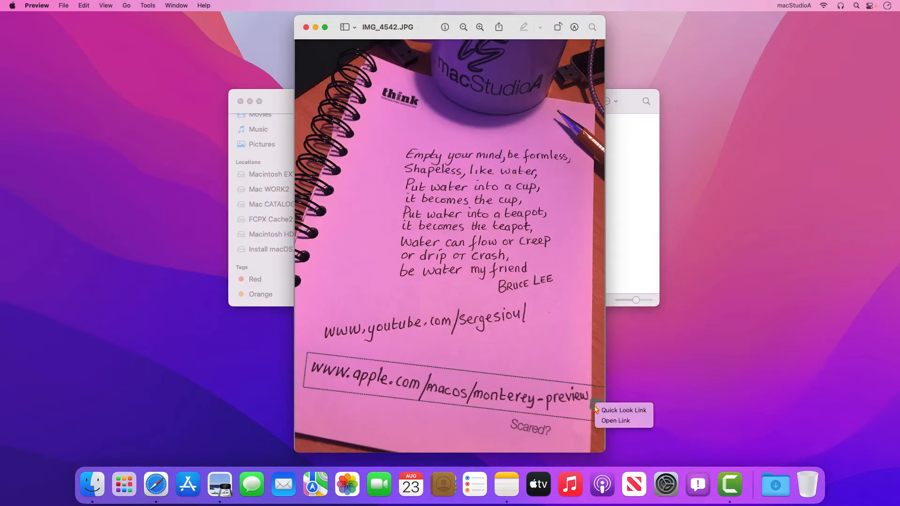
left_click(614, 410)
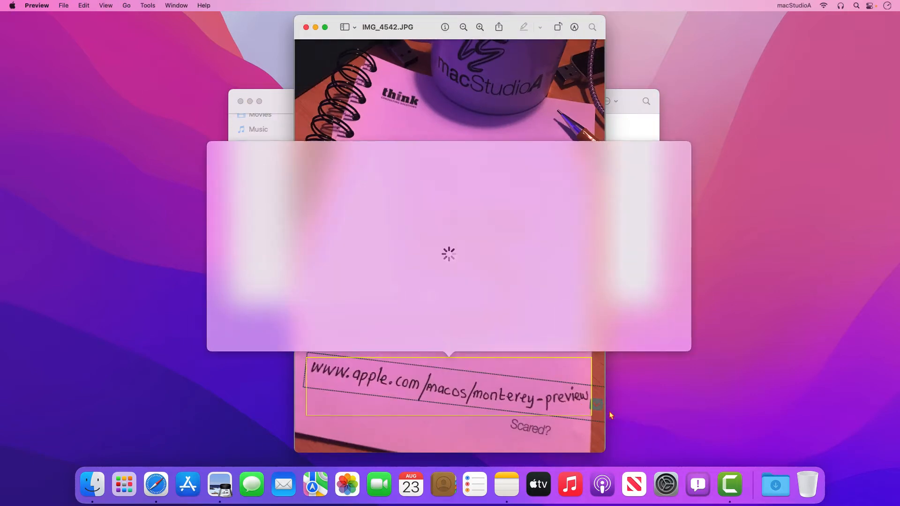
scroll(591, 294, "down", 3)
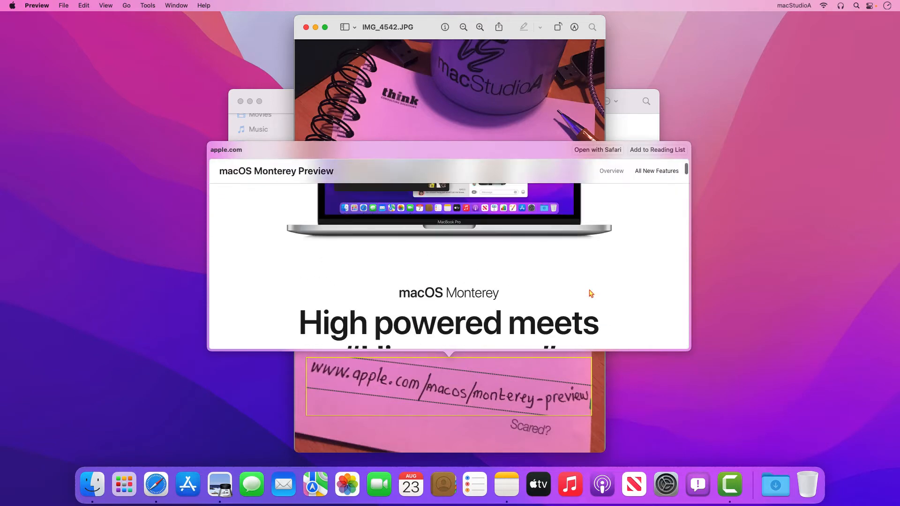
left_click(595, 150)
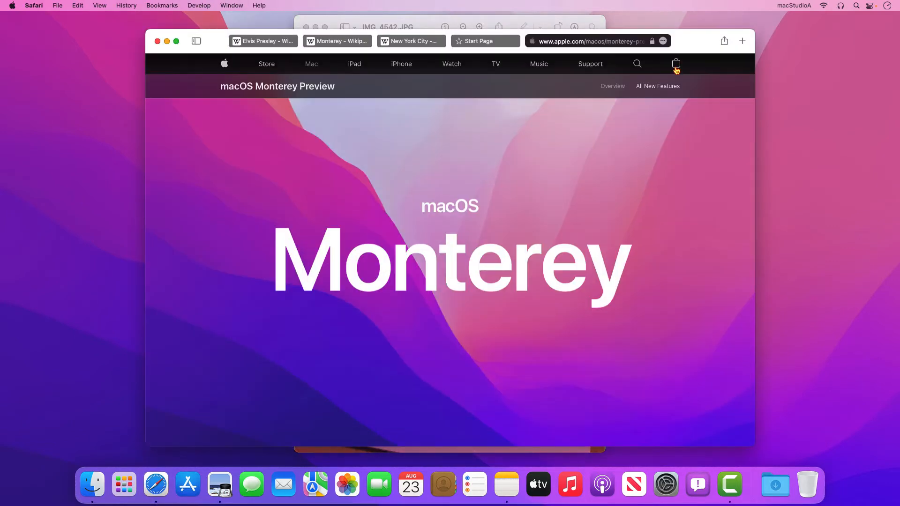
left_click(167, 41)
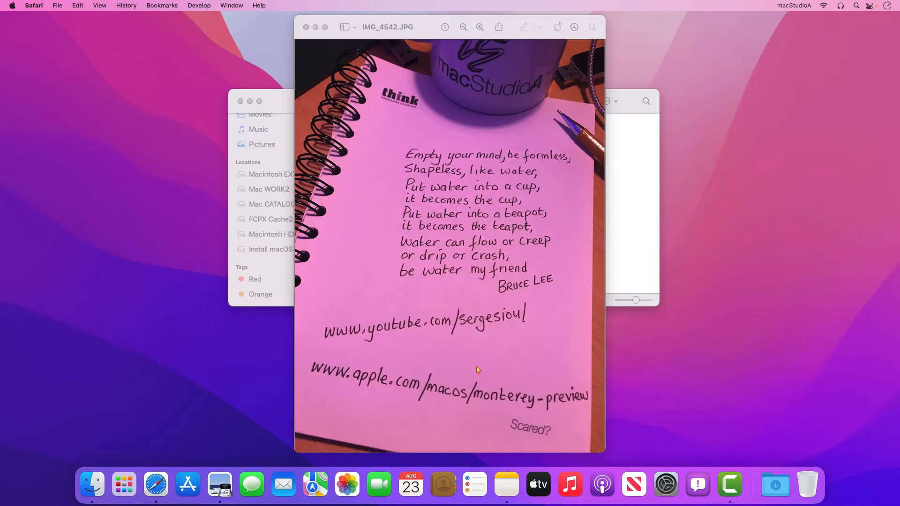
Step: Open the handwritten YouTube channel link from the note image in Safari, look at the page, and minimize the browser window
left_click(536, 320)
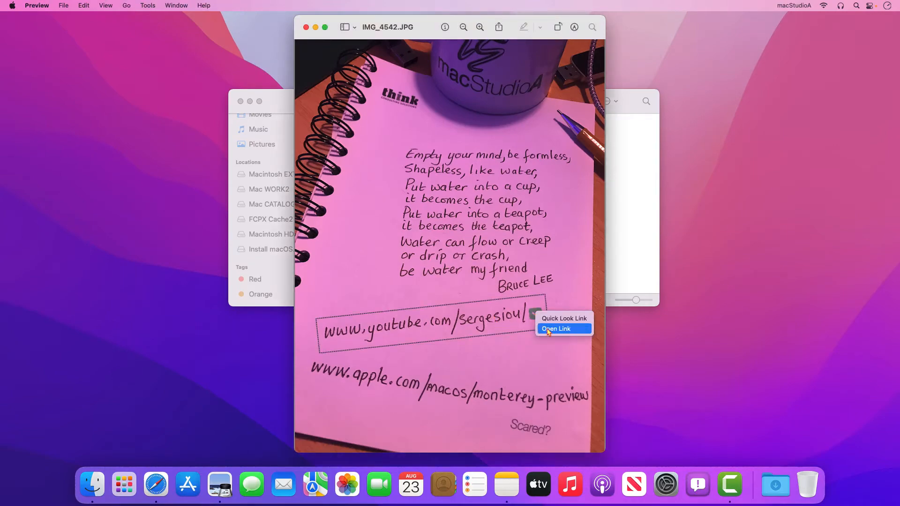
left_click(548, 332)
scroll(549, 332, "down", 5)
left_click(533, 400)
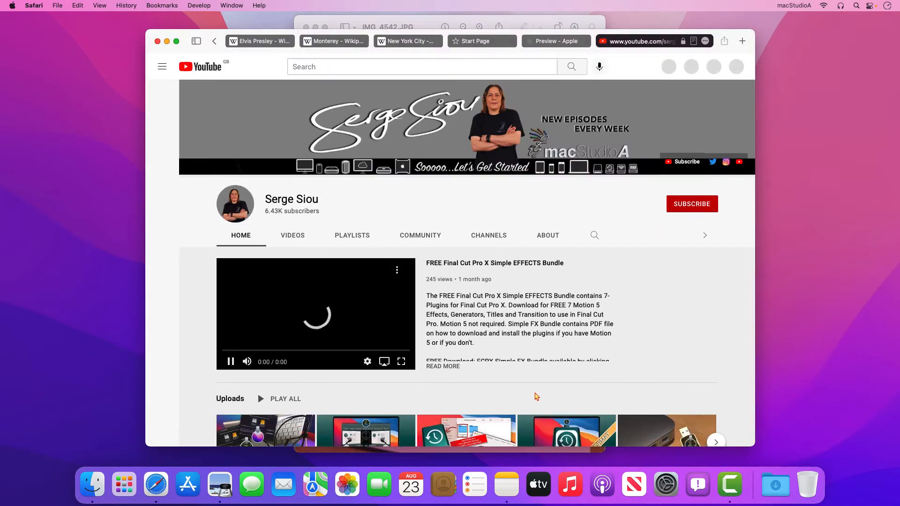
left_click(167, 41)
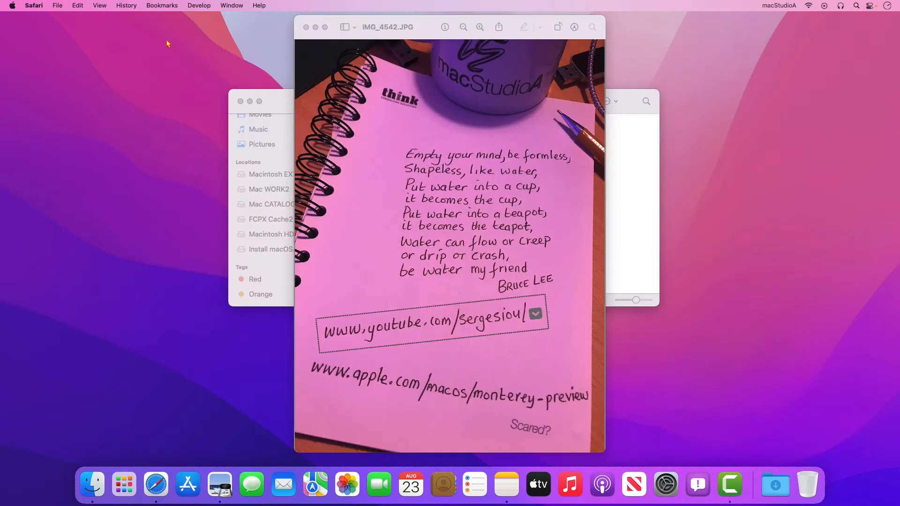
Step: Select the handwritten "Empty your mind, be formless" quote in the image, share it to Notes, and save it as a new note
left_click(366, 290)
left_click_drag(405, 154, 546, 283)
right_click(546, 282)
mouse_move(606, 342)
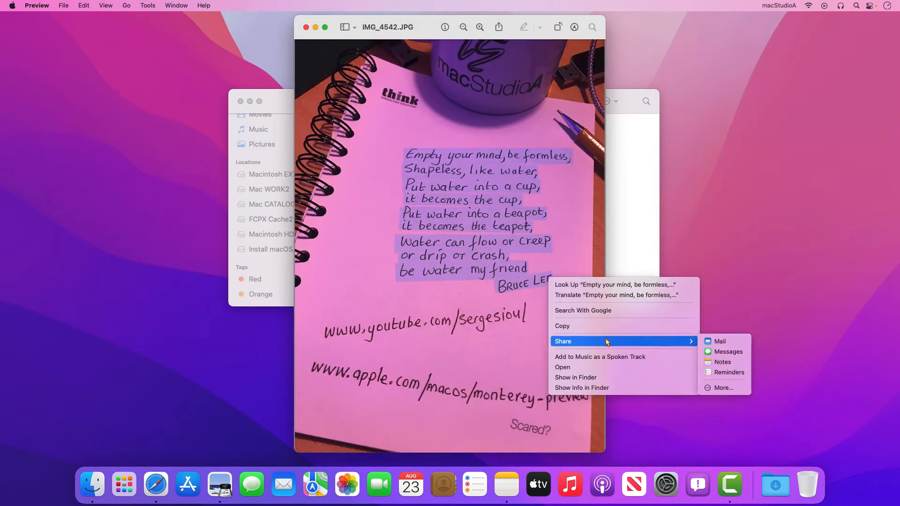
left_click(722, 362)
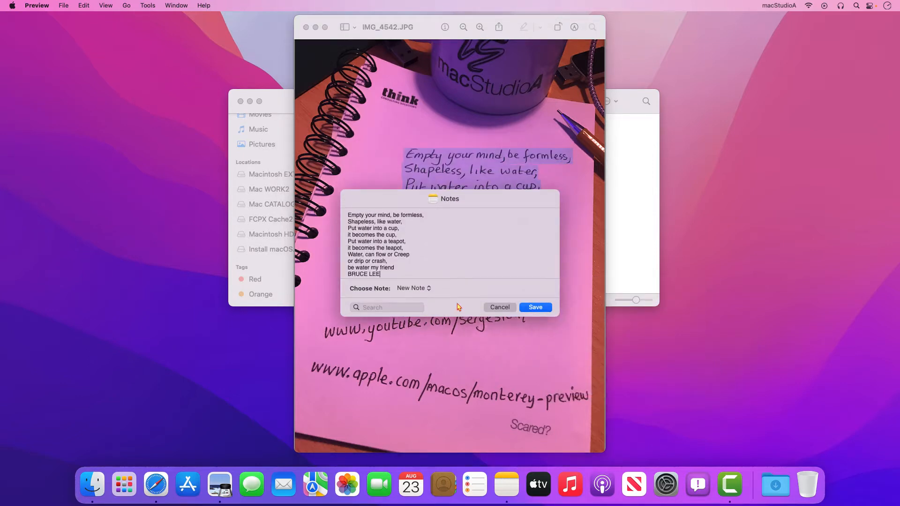
left_click(540, 308)
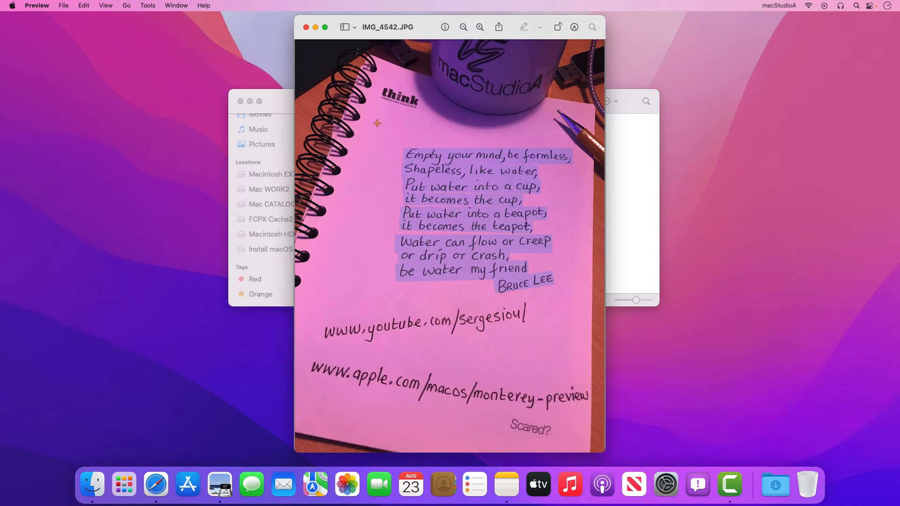
Step: Close the IMG_4542.JPG preview and minimize the Written Note folder window
left_click_drag(308, 25, 306, 24)
left_click(305, 27)
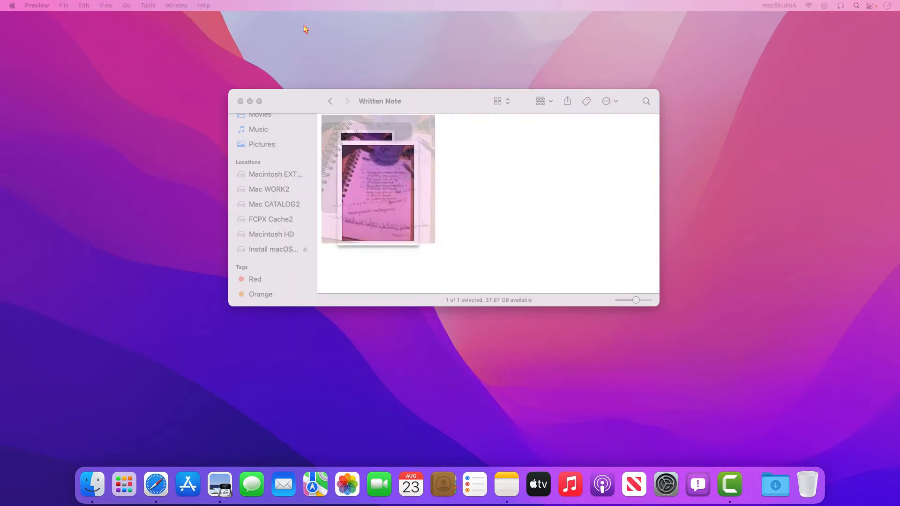
left_click(249, 102)
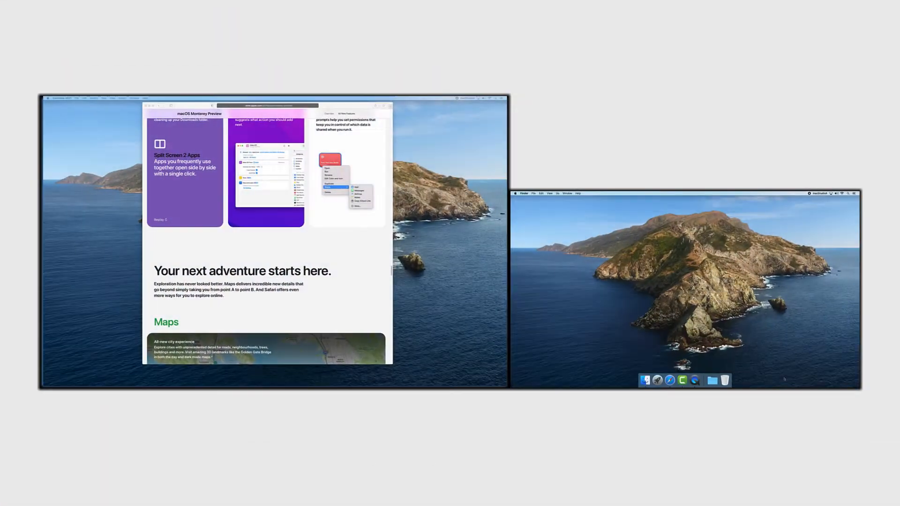
Step: Bring up the Maps section of the Monterey page and move the Safari window to the smaller second display and back
scroll(380, 247, "down", 8)
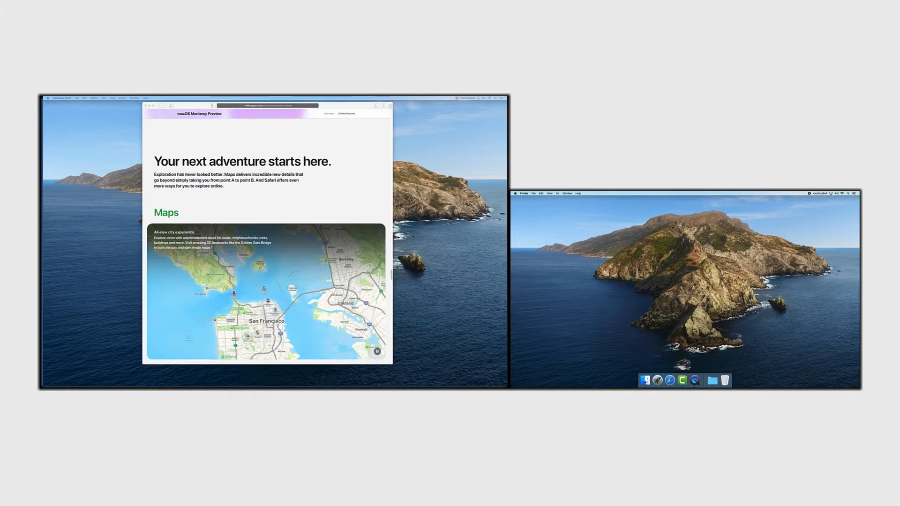
left_click_drag(326, 109, 741, 193)
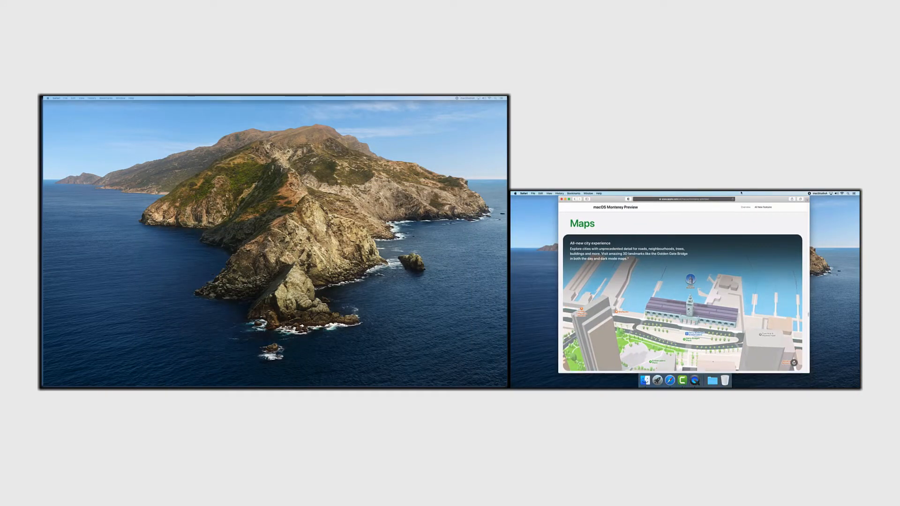
left_click_drag(615, 202, 210, 104)
Step: Extend the Safari window's lower edge on the larger display so it nearly reaches the end of the screen
left_click(219, 304)
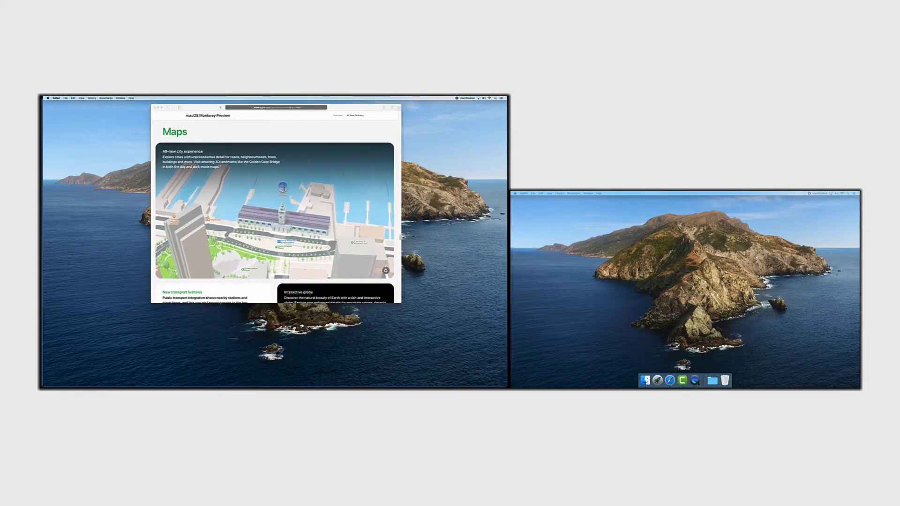
left_click_drag(220, 303, 221, 379)
scroll(240, 277, "up", 5)
scroll(241, 277, "down", 5)
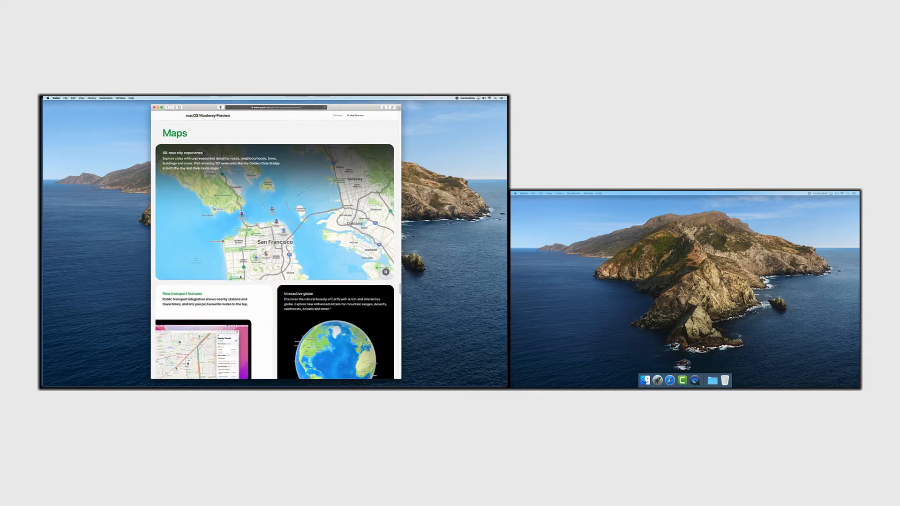
Step: Move the Safari window to the second display and back once more, and enlarge its height again on the larger display
left_click_drag(204, 108, 620, 201)
left_click_drag(767, 200, 351, 135)
left_click_drag(347, 309, 349, 369)
double_click(344, 131)
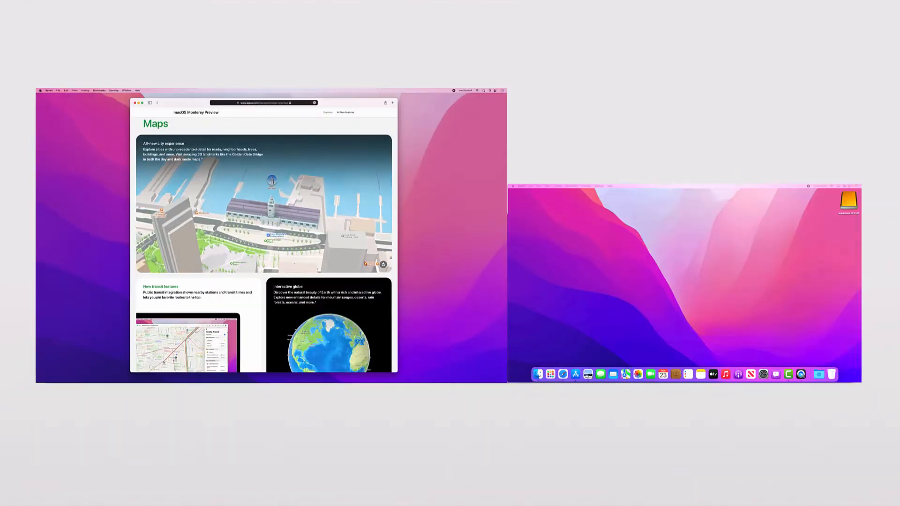
Step: Move the Safari window showing the Maps section to the smaller second display on the Monterey desktop
left_click_drag(322, 100, 738, 190)
mouse_move(612, 194)
left_mouse_down()
mouse_move(403, 177)
mouse_move(177, 99)
mouse_move(638, 194)
mouse_move(228, 98)
mouse_move(158, 98)
mouse_move(610, 187)
mouse_move(562, 189)
mouse_move(241, 104)
mouse_move(618, 202)
mouse_move(213, 100)
mouse_move(617, 193)
left_mouse_up()
left_click(575, 373)
left_click(123, 100)
left_click(588, 374)
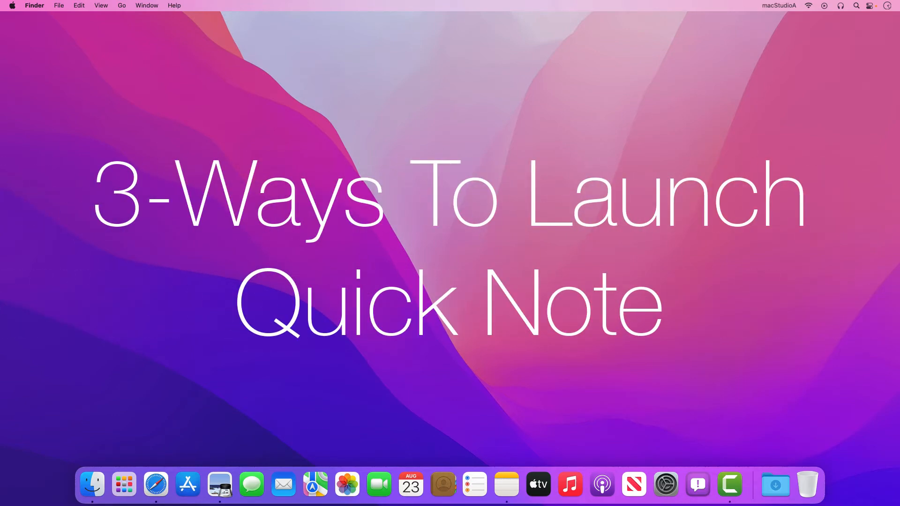
Step: Launch a new Quick Note from the desktop, enter "My Quick Note List" as its title, and close the note
key("fn+q")
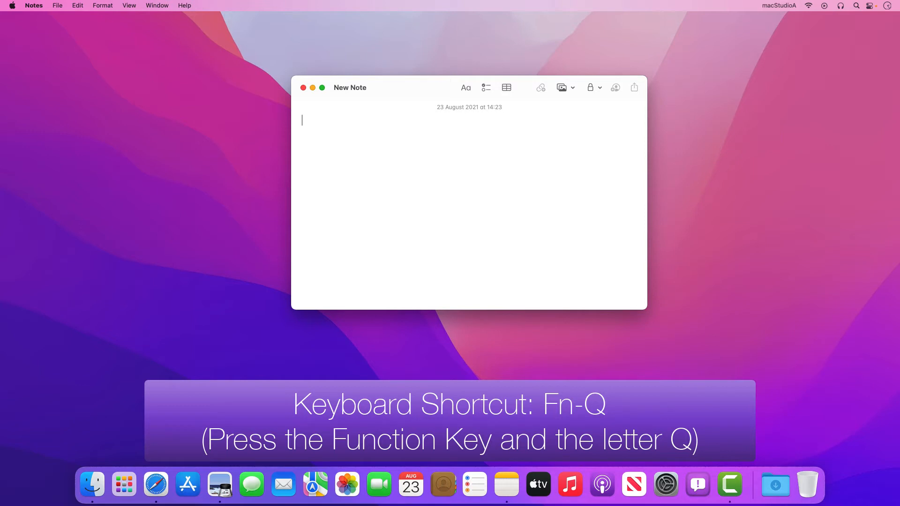
type("My Quick No")
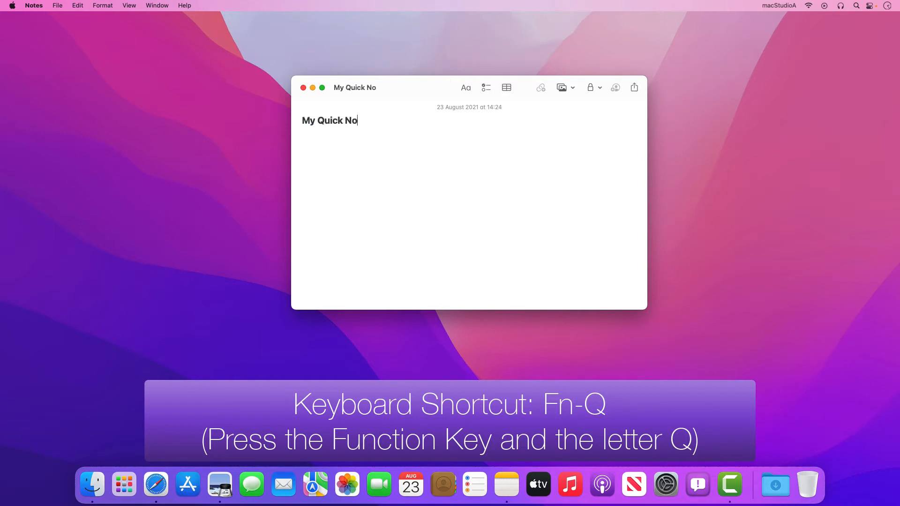
type("te List")
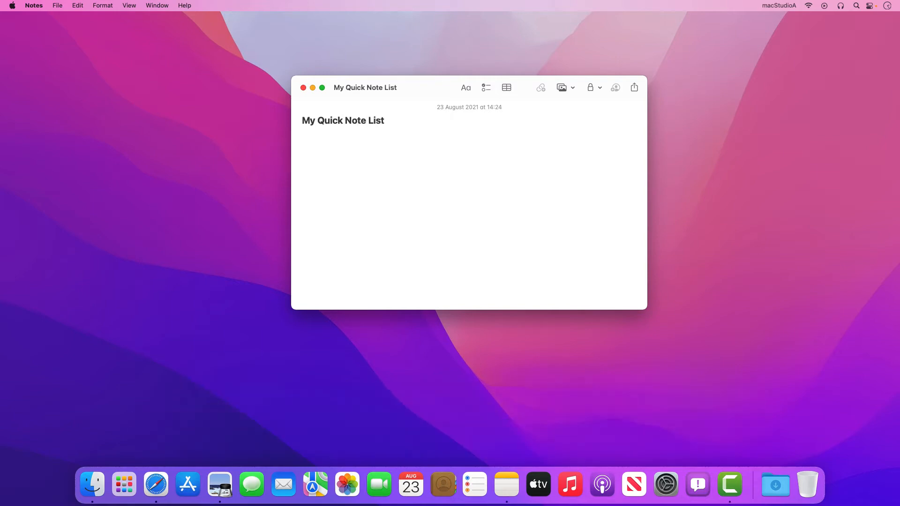
left_click(304, 88)
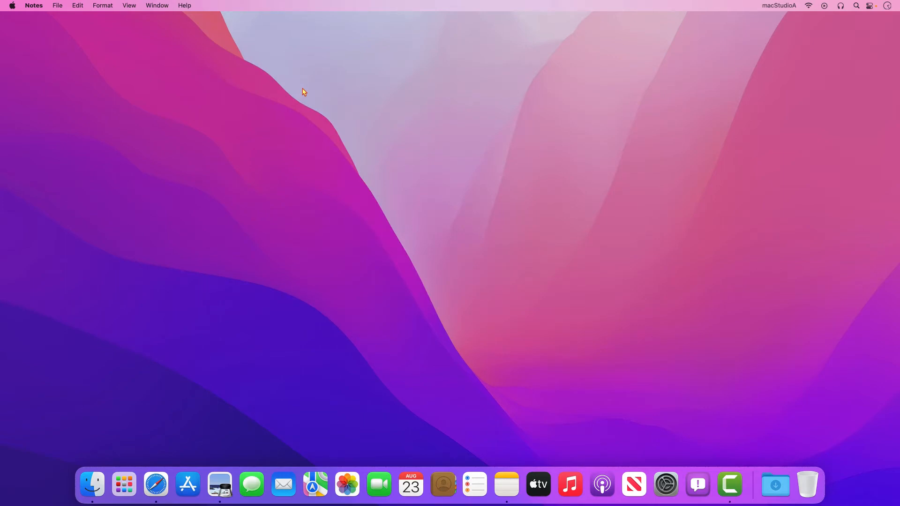
Step: Open the Mission Control shortcut list in the Keyboard preferences
left_click(666, 485)
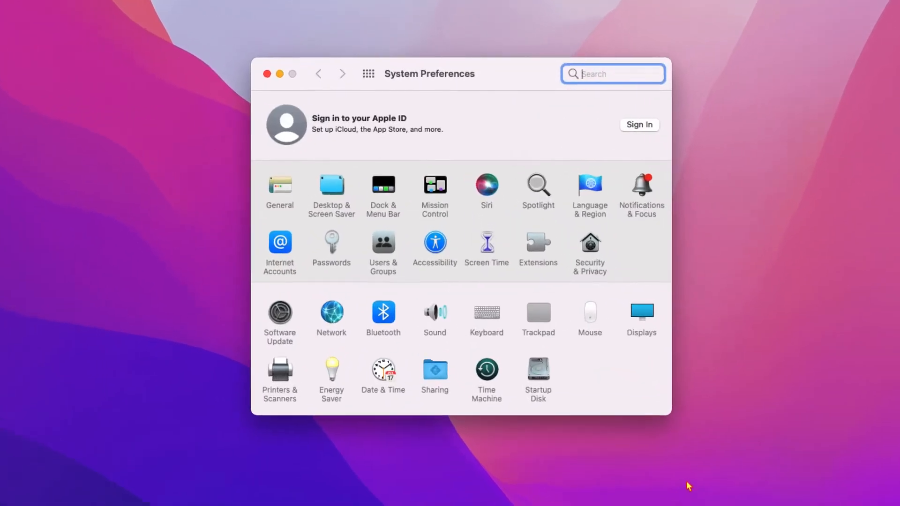
left_click(490, 333)
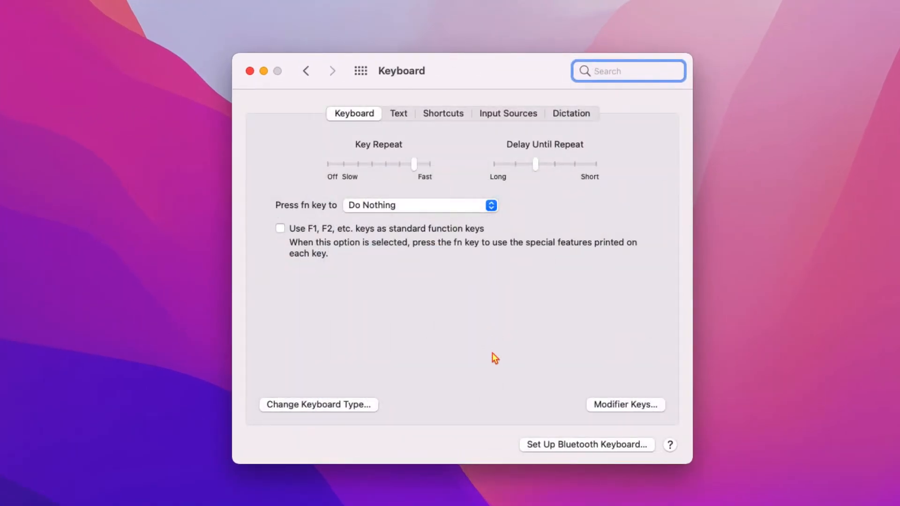
left_click(451, 114)
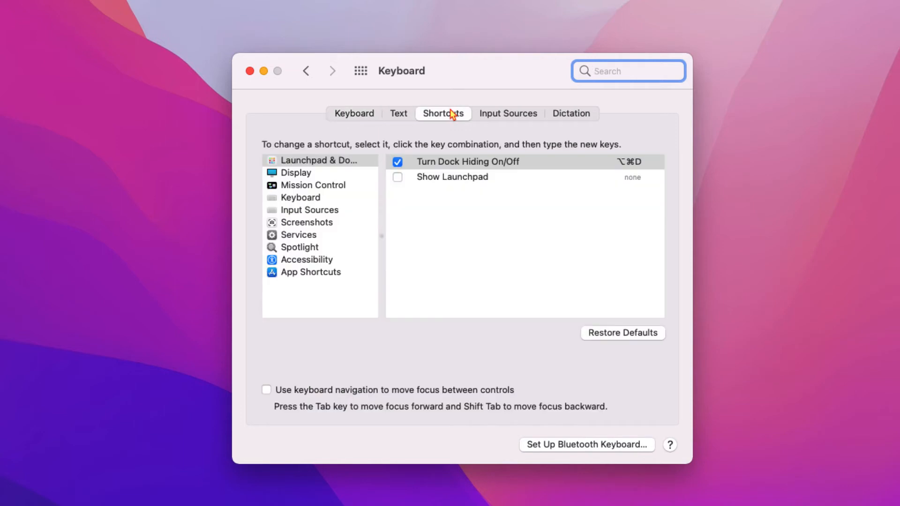
left_click(330, 188)
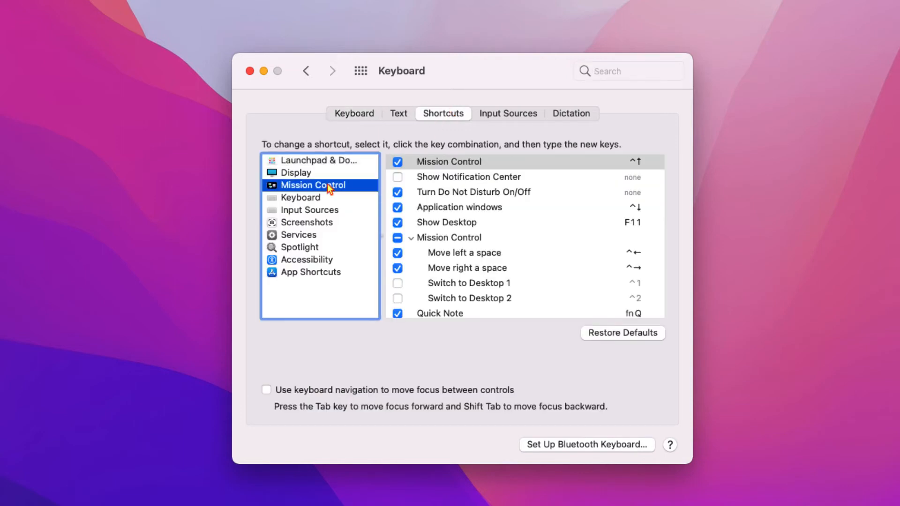
Step: Open the Quick Note keyboard shortcut for editing, leave it without entering a new combination, and close System Preferences
left_click(444, 314)
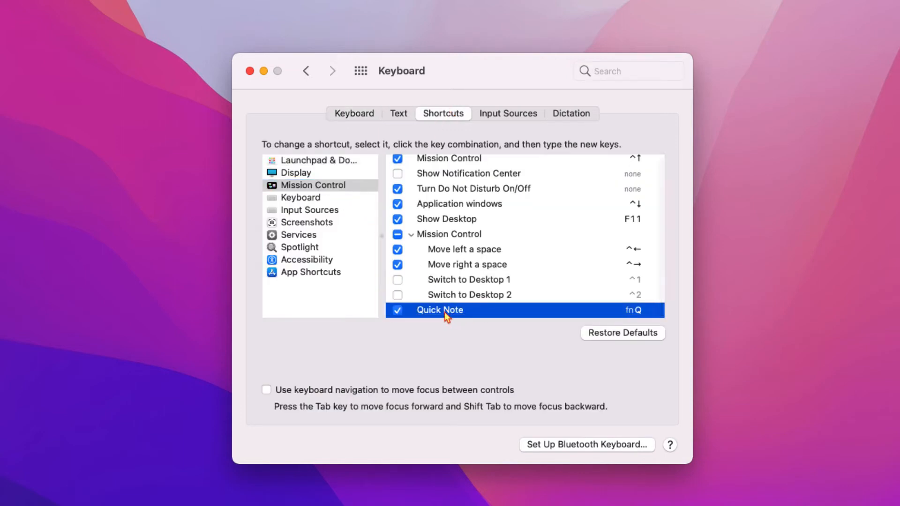
left_click(626, 312)
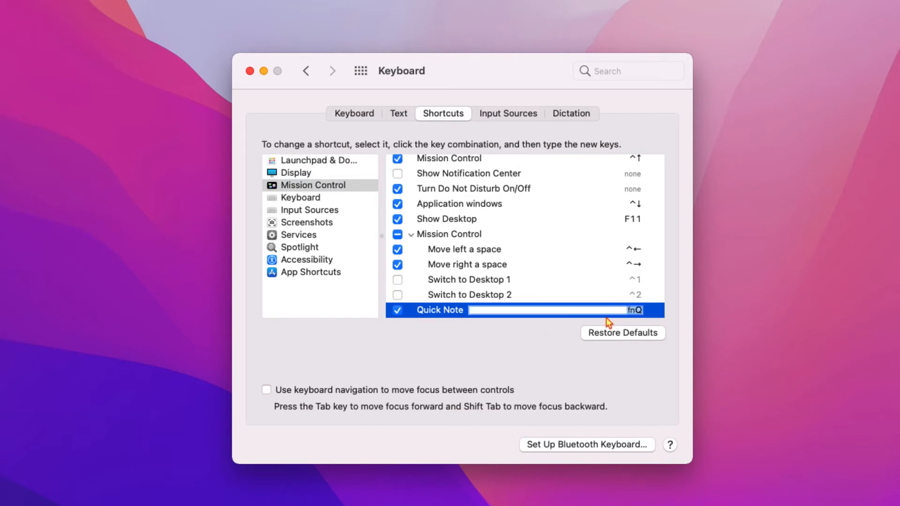
left_click(442, 311)
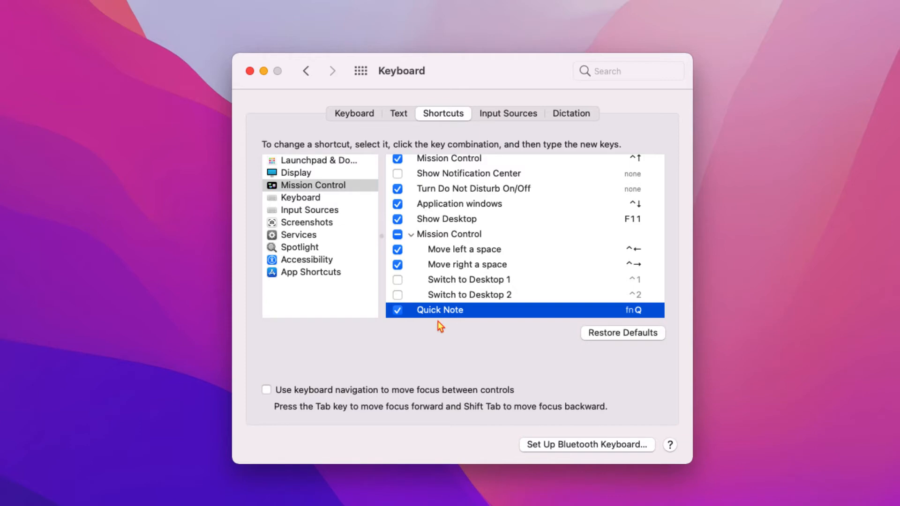
left_click(360, 70)
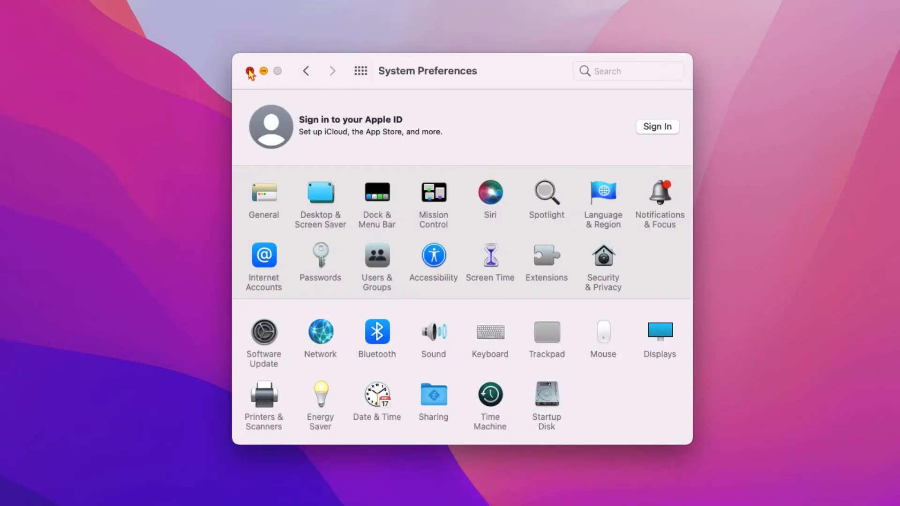
left_click(250, 72)
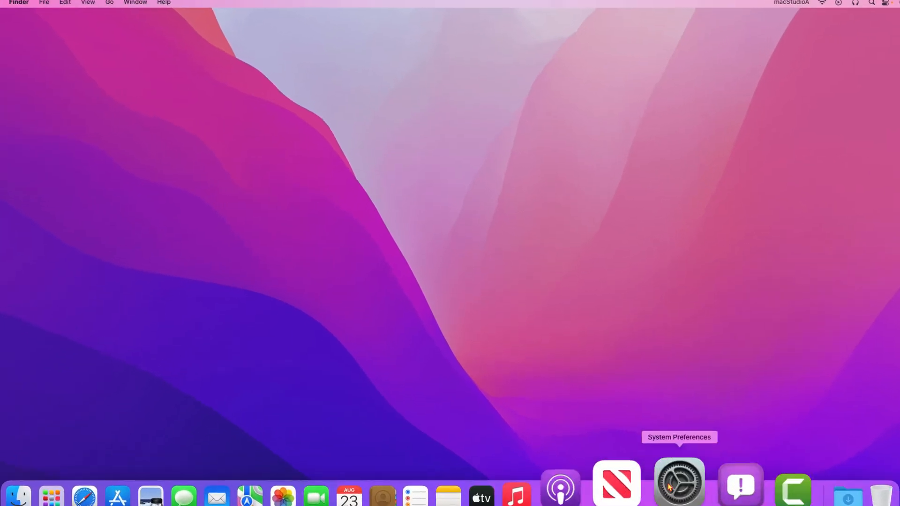
Step: Open Hot Corners from the Mission Control preferences, examine the actions available for the lower-right screen corner, and close the dialog
left_click(670, 487)
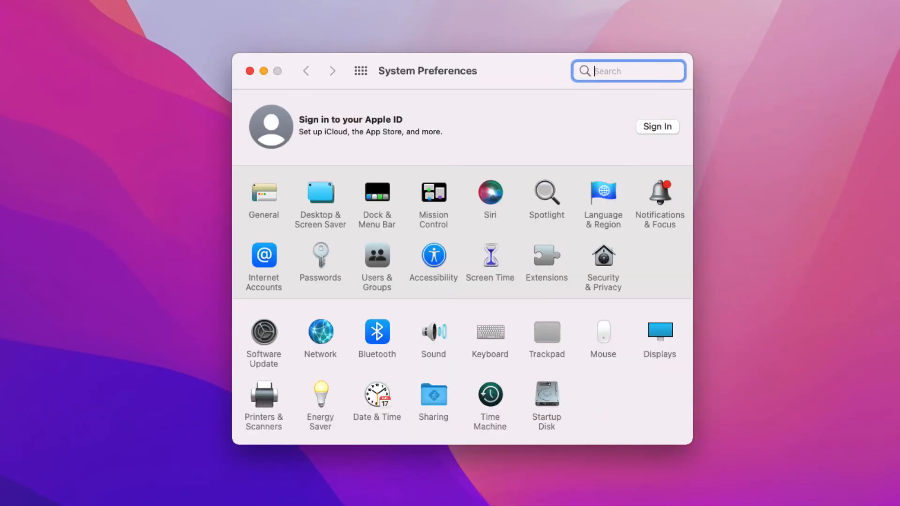
left_click(434, 194)
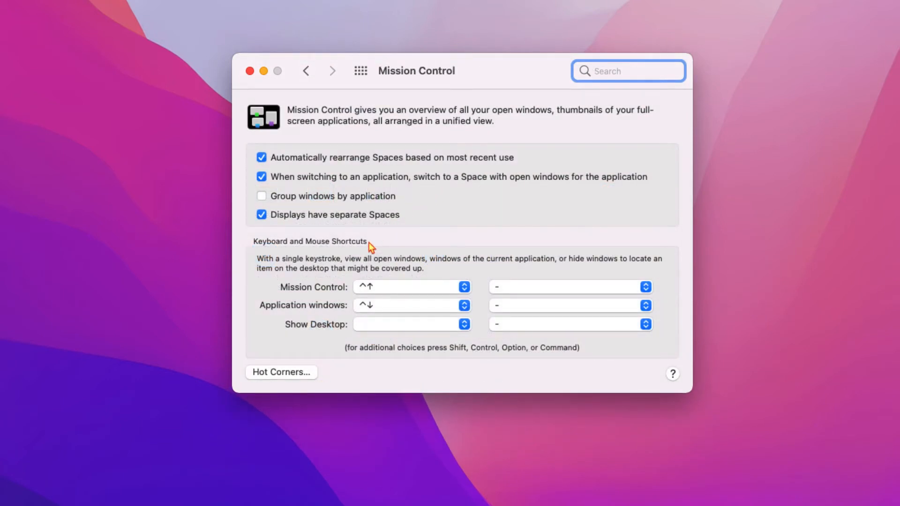
left_click(302, 372)
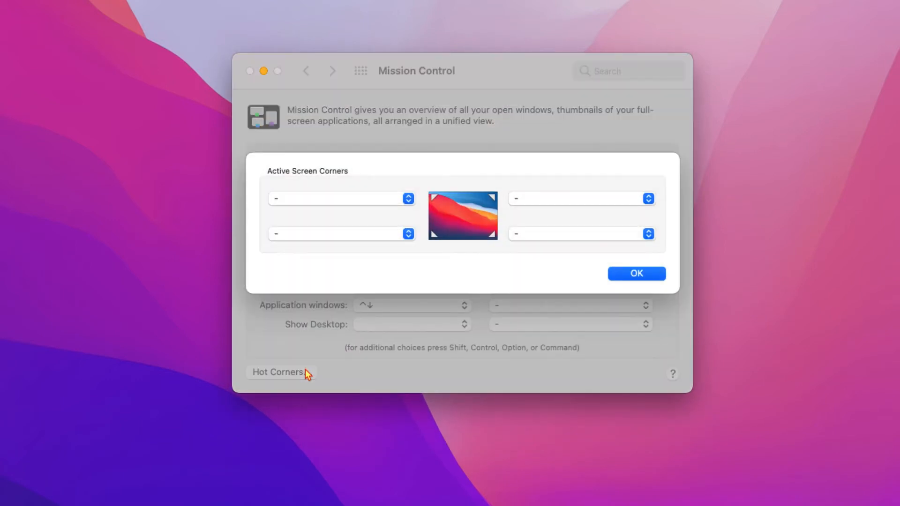
left_click(648, 235)
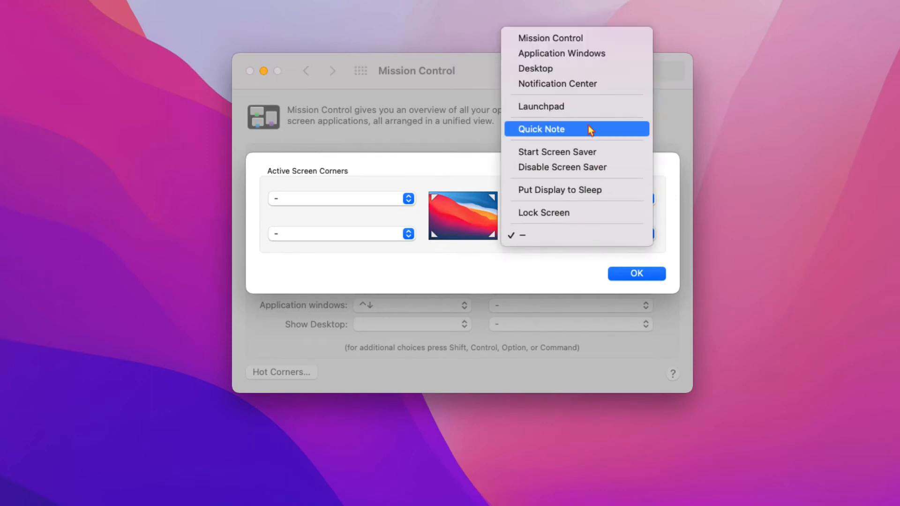
left_click(634, 274)
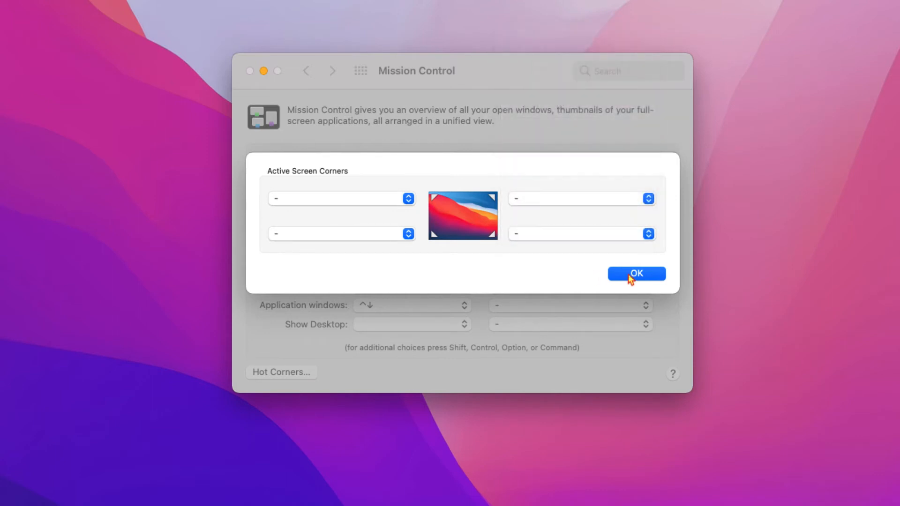
left_click(634, 274)
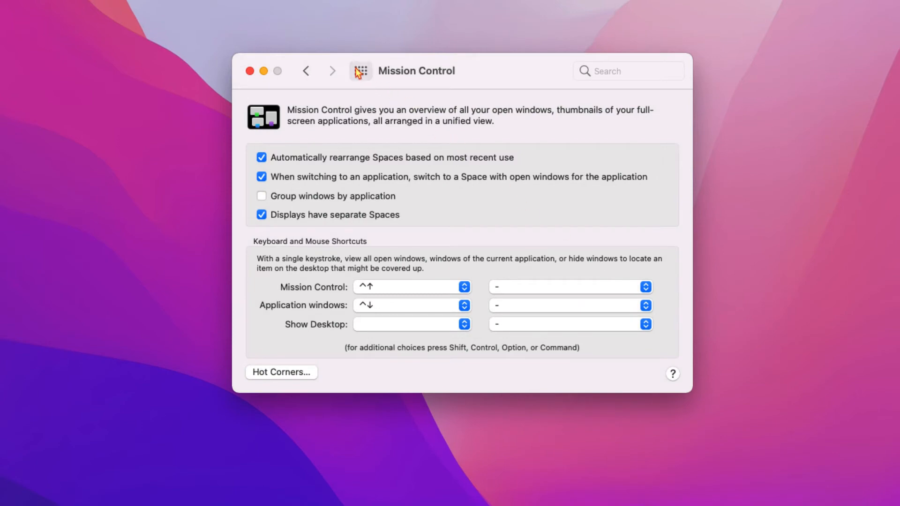
Step: Assign Quick Note to the lower-right hot corner from the Desktop & Screen Saver preferences, and close System Preferences
left_click(361, 71)
left_click(325, 202)
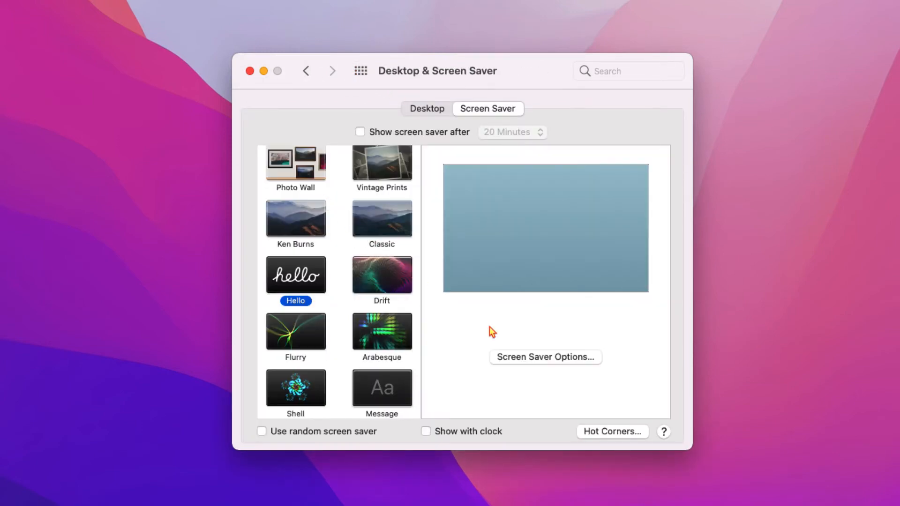
left_click(616, 432)
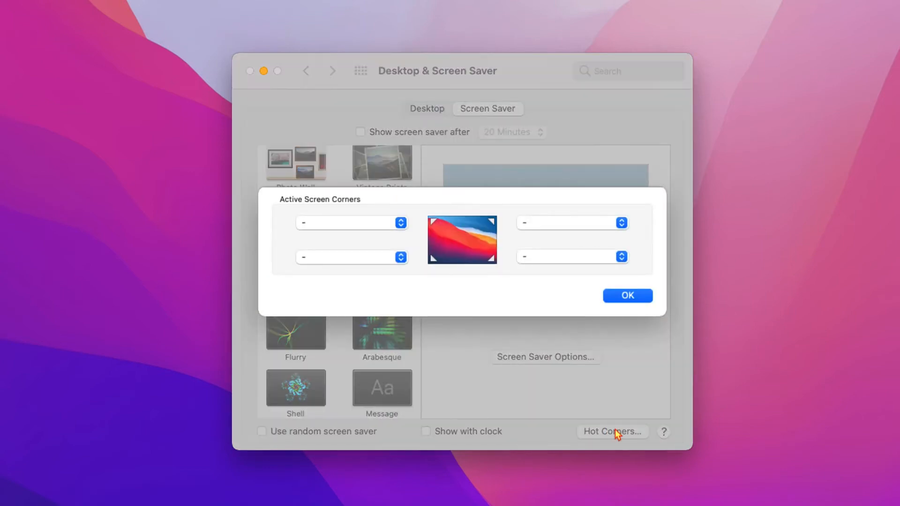
left_click(621, 254)
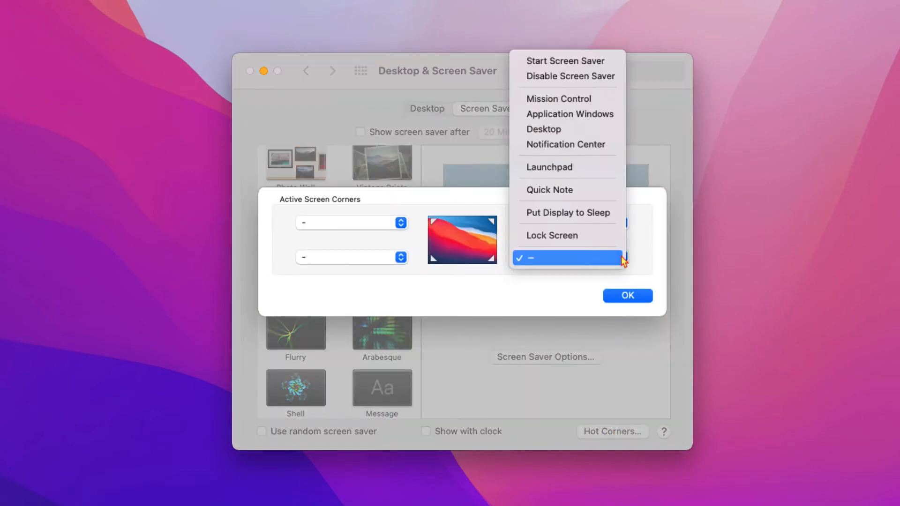
left_click(602, 191)
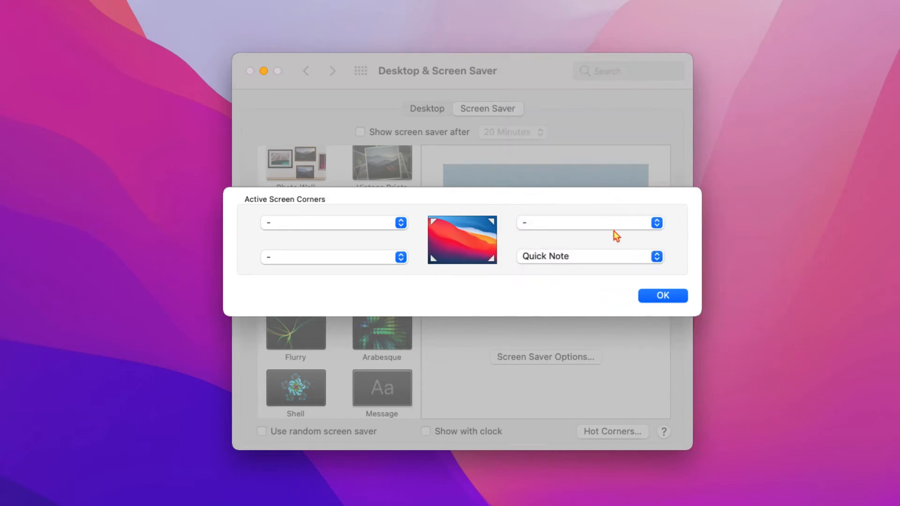
left_click(664, 295)
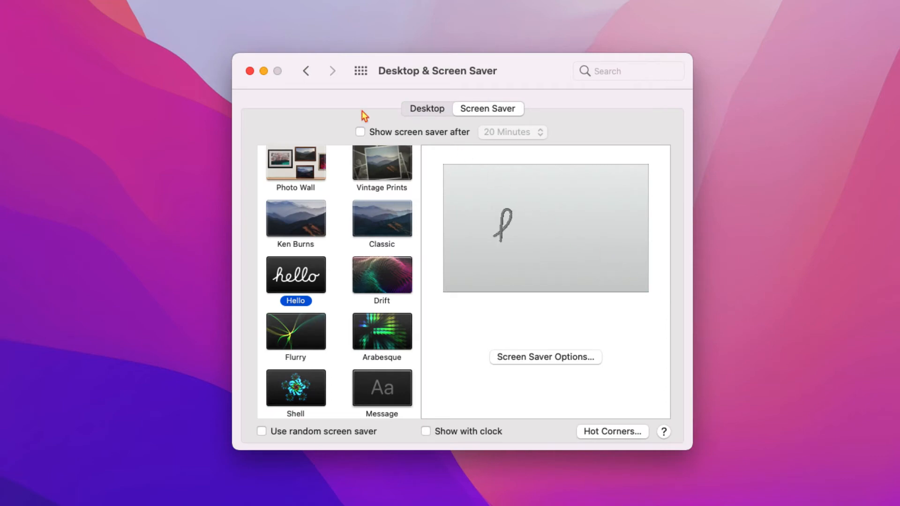
left_click(356, 73)
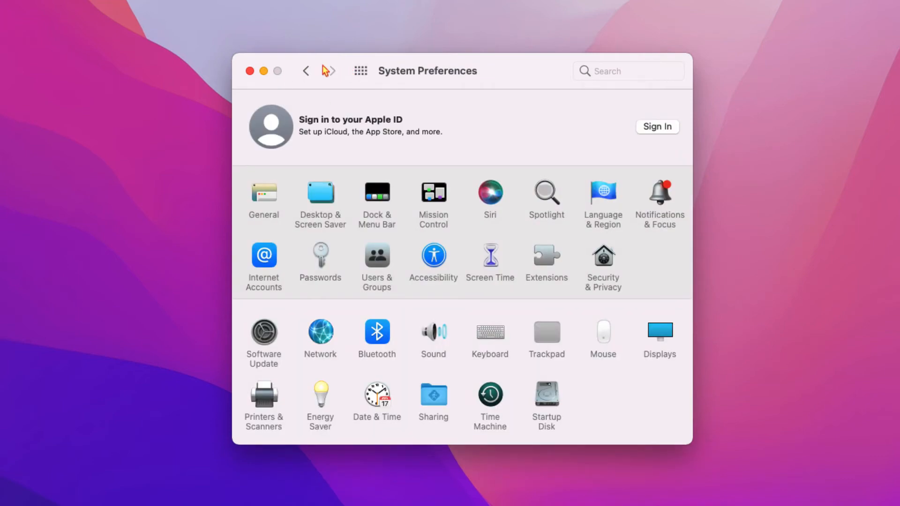
left_click(251, 72)
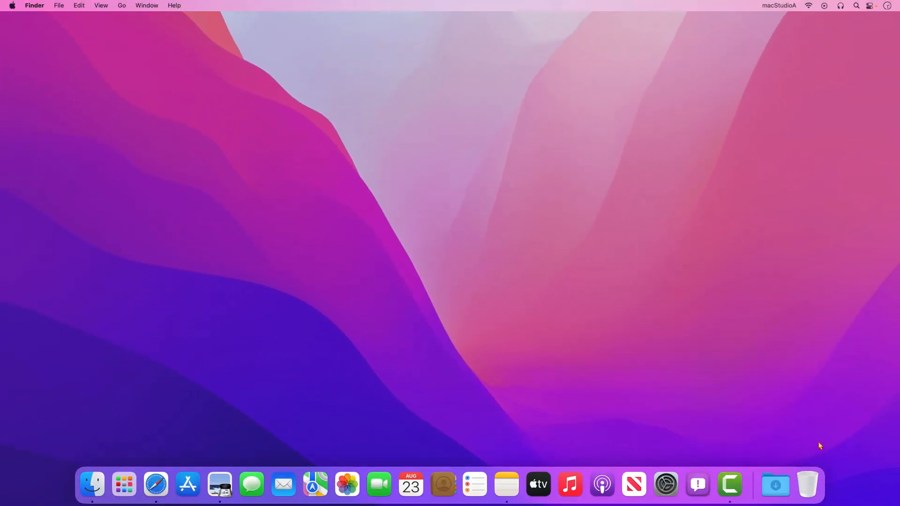
Step: Open the Quick Note from the lower-right hot corner of the desktop, and close it
mouse_move(898, 505)
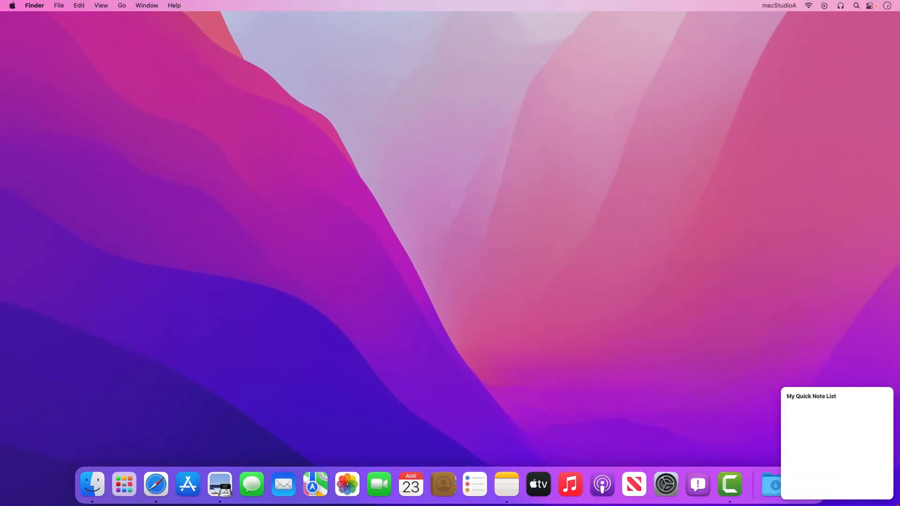
left_click(843, 442)
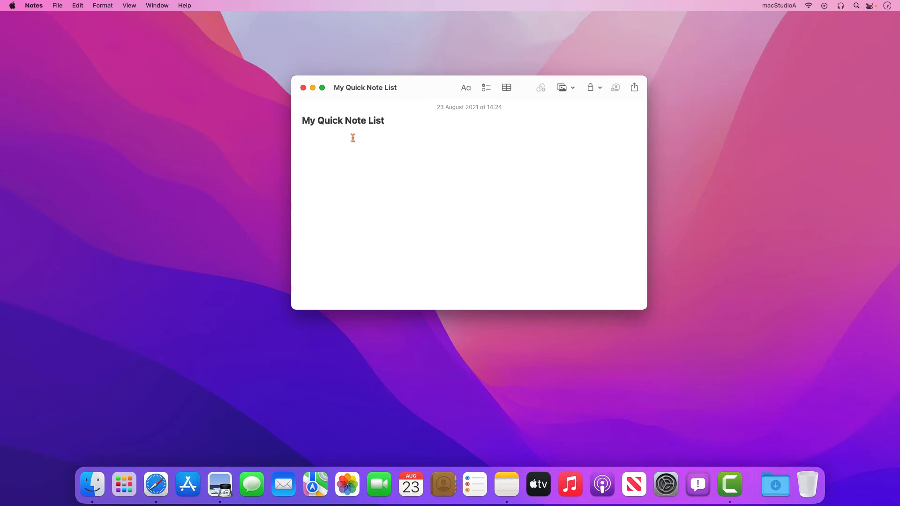
left_click(304, 88)
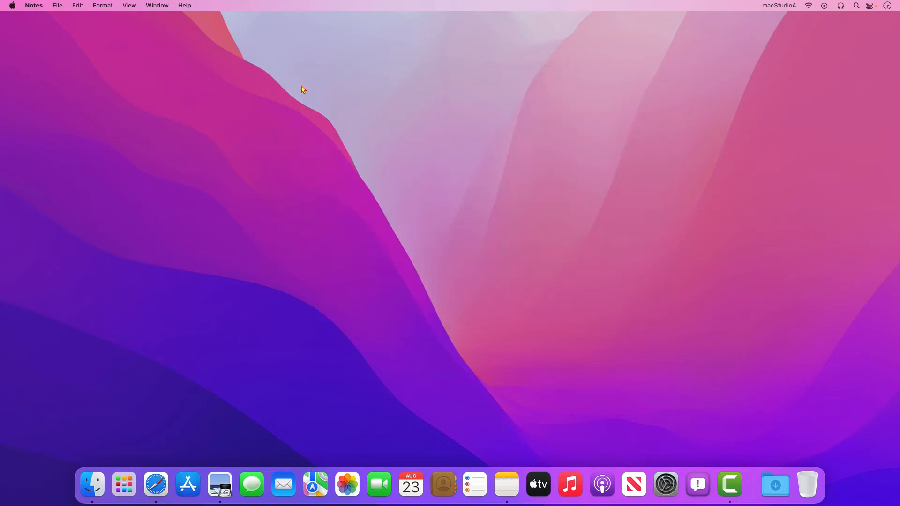
Step: Add the opening text of Wikipedia's New York City article to the Quick Note from Safari, write "Future trip" below it, and close the note
left_click(156, 484)
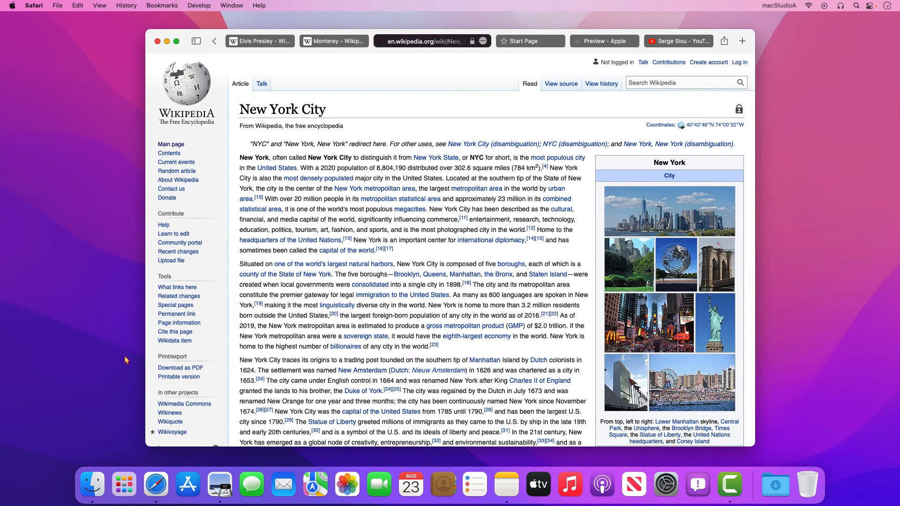
left_click_drag(239, 156, 538, 168)
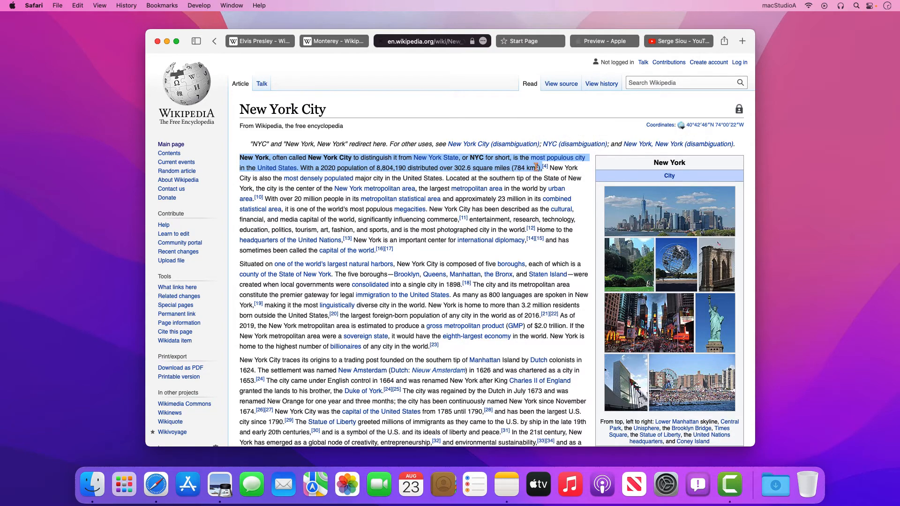
right_click(539, 166)
left_click(565, 226)
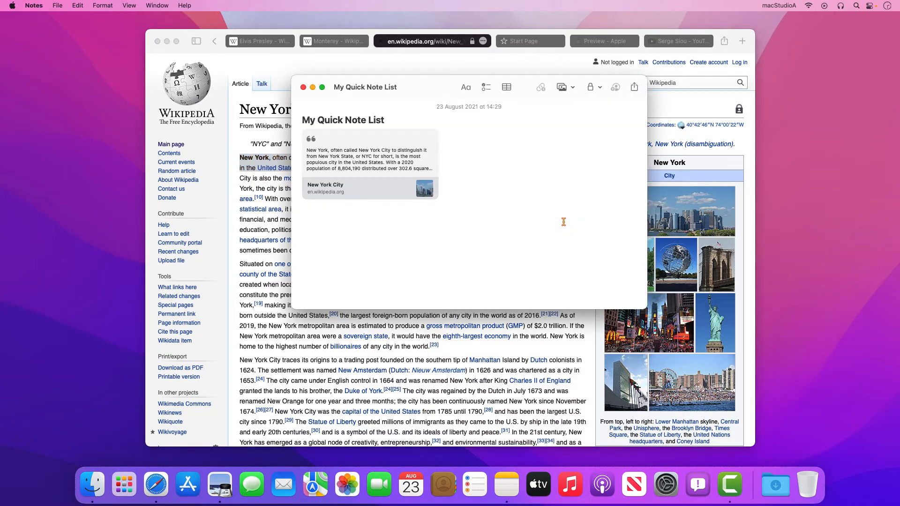
type("Future trip")
left_click(303, 88)
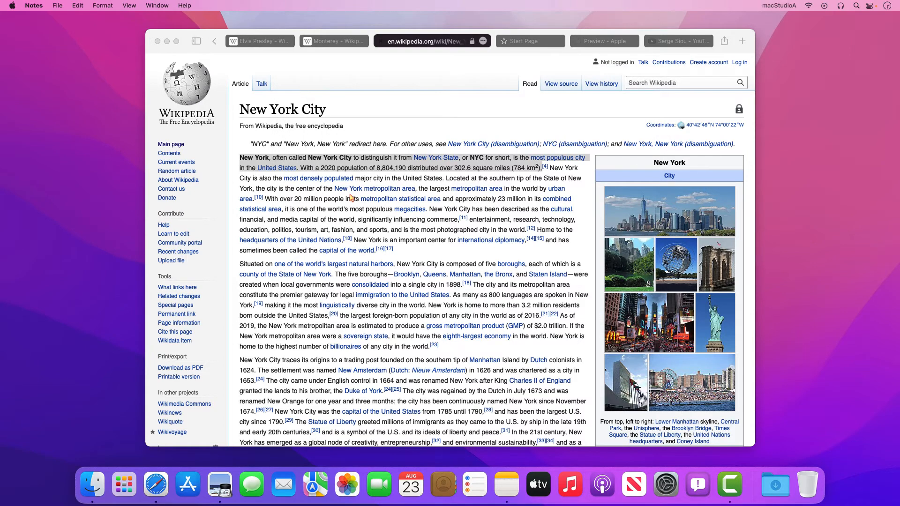
Step: Put the Safari window away, switch to Notes, and open the New York City link saved in My Quick Note List
left_click(169, 43)
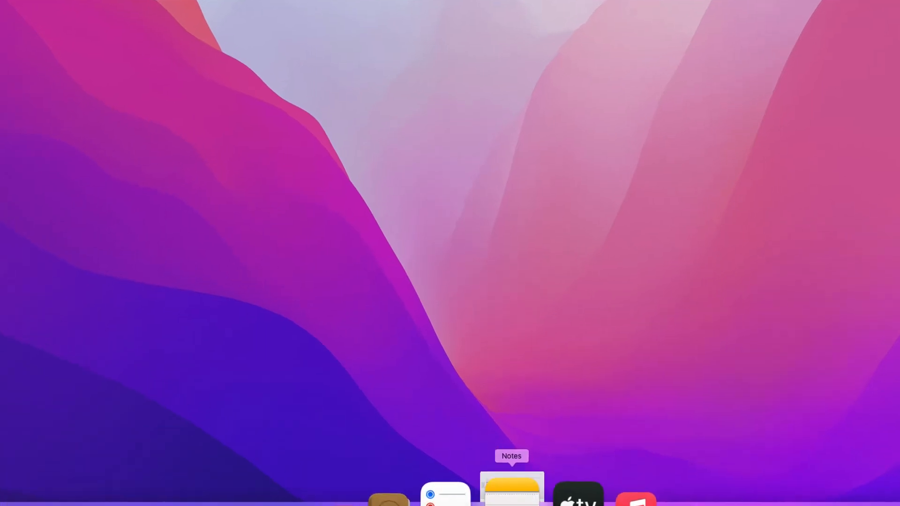
left_click(512, 493)
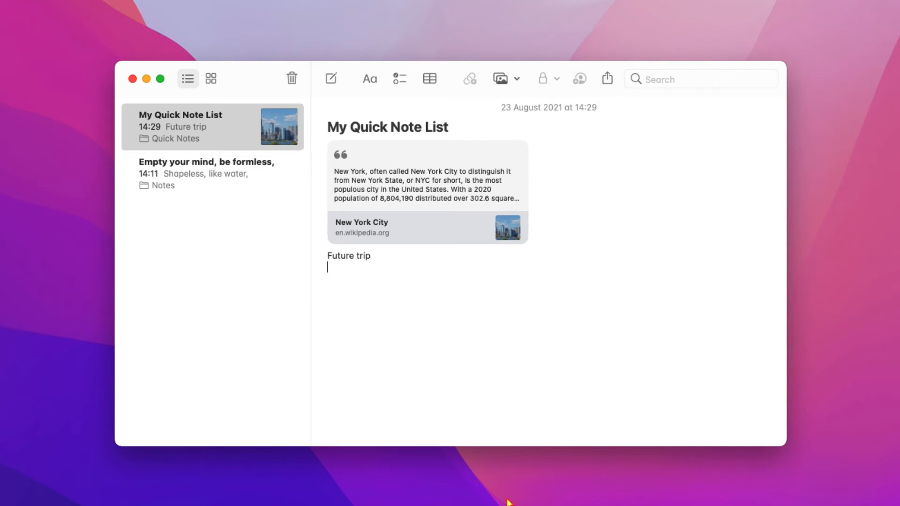
left_click(517, 242)
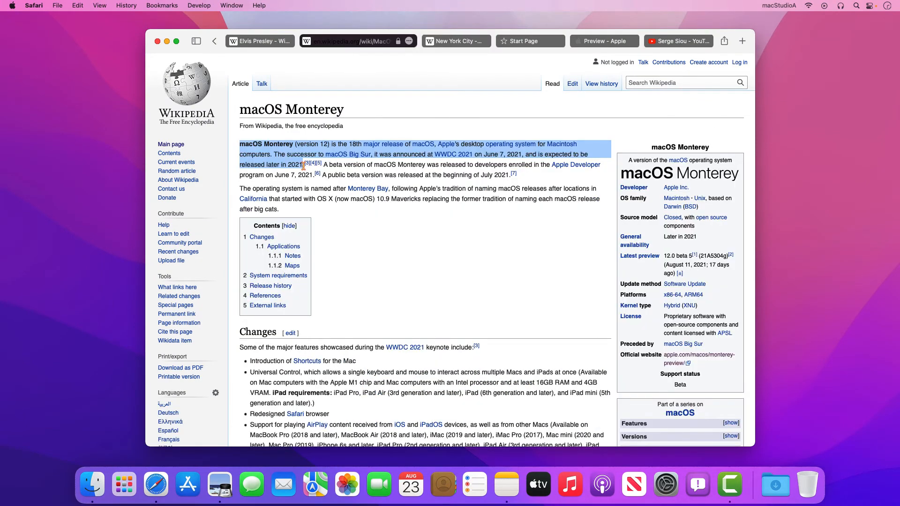
Step: Add the selected introduction of the macOS Monterey article to the Quick Note, and close both the Quick Note and Notes windows
right_click(387, 149)
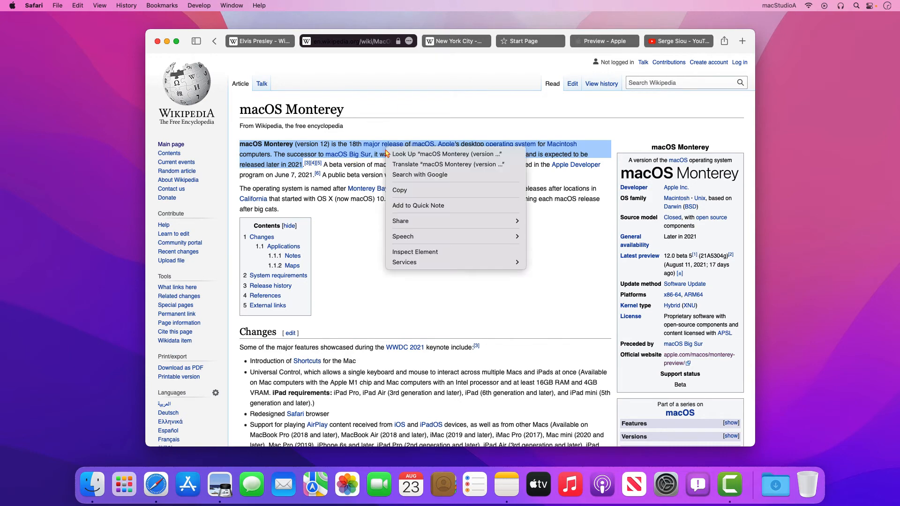
left_click(423, 208)
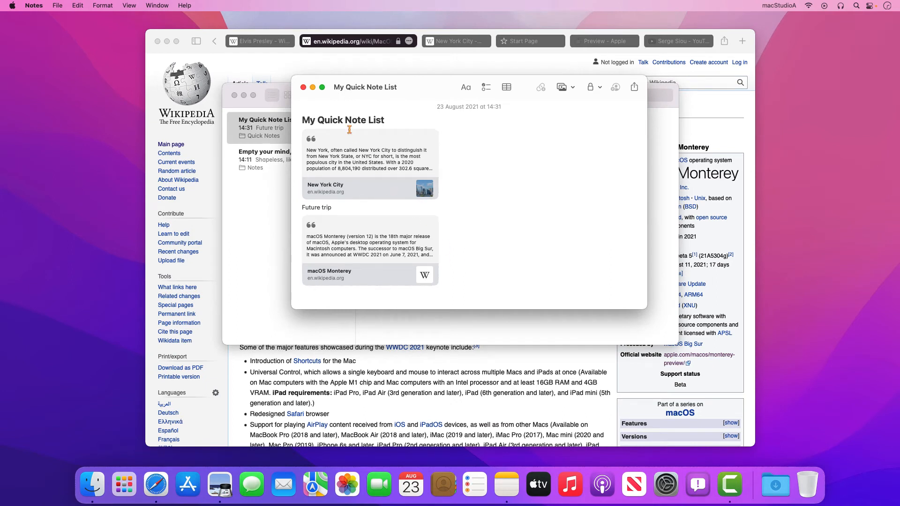
left_click(304, 87)
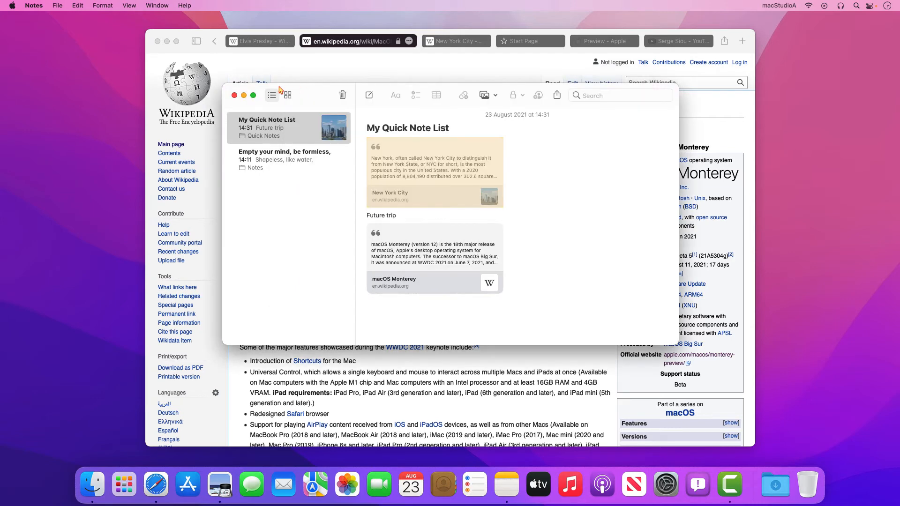
left_click(235, 96)
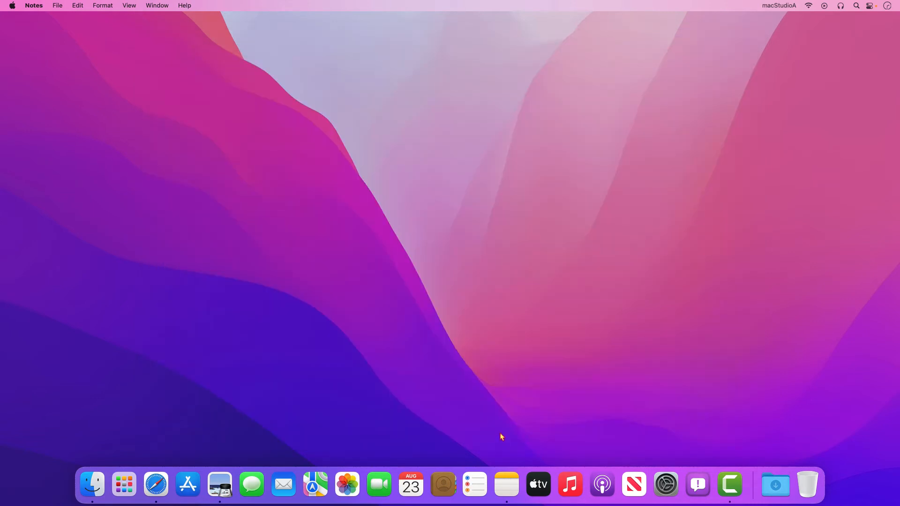
Step: Turn off Resume last Quick Note in the Notes preferences
left_click(508, 471)
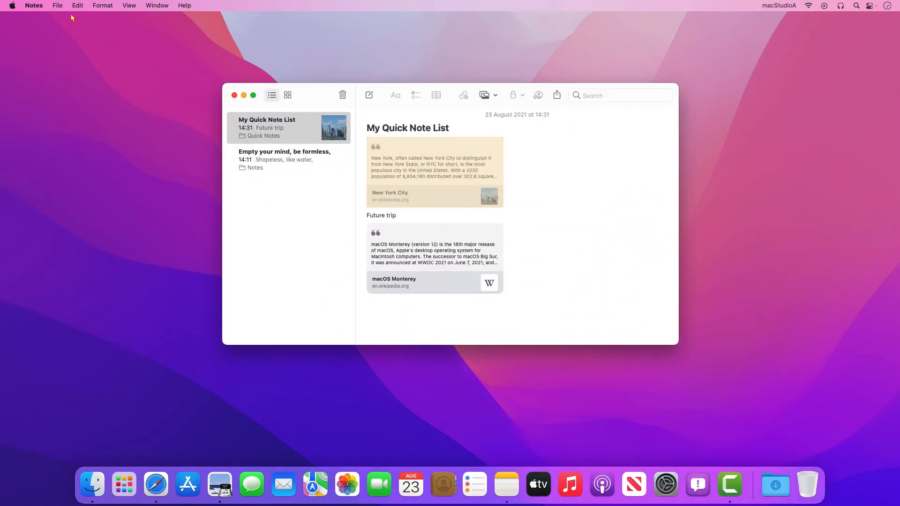
left_click(37, 6)
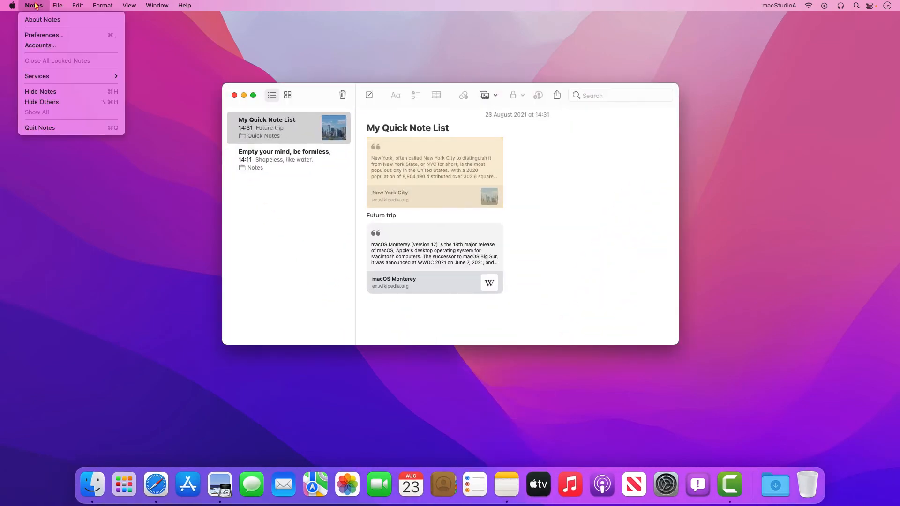
left_click(38, 34)
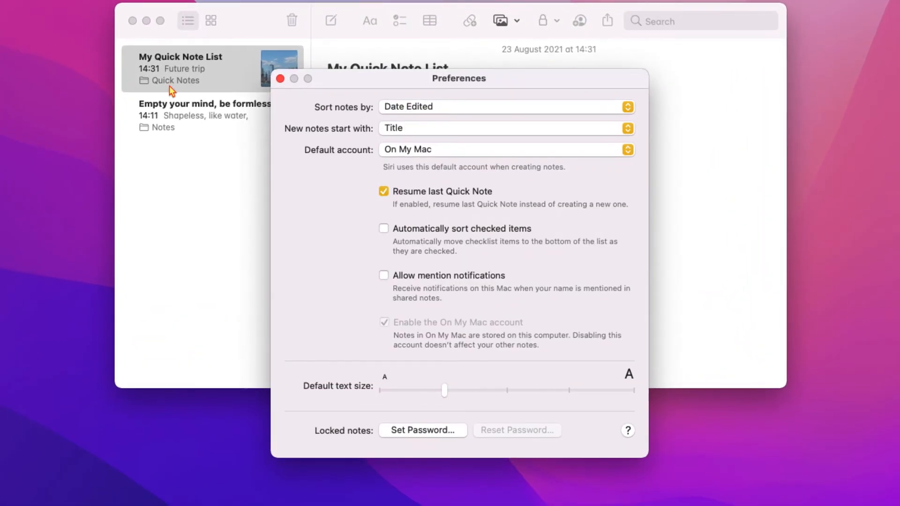
left_click(384, 195)
left_click(383, 192)
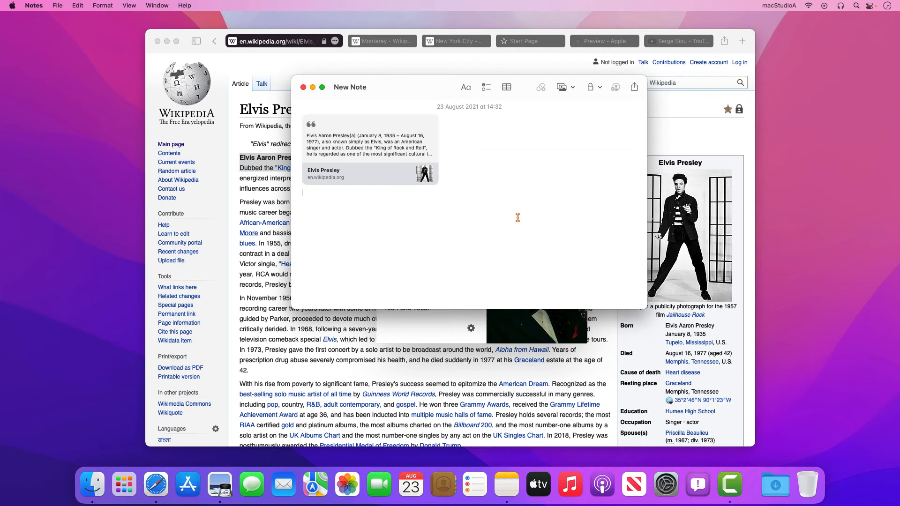
Step: Enter "King Of Rock 'n' Roll" in the new Elvis Presley Quick Note, and view both quick notes in Notes
type("King Of Rock 'n' R")
type("oll")
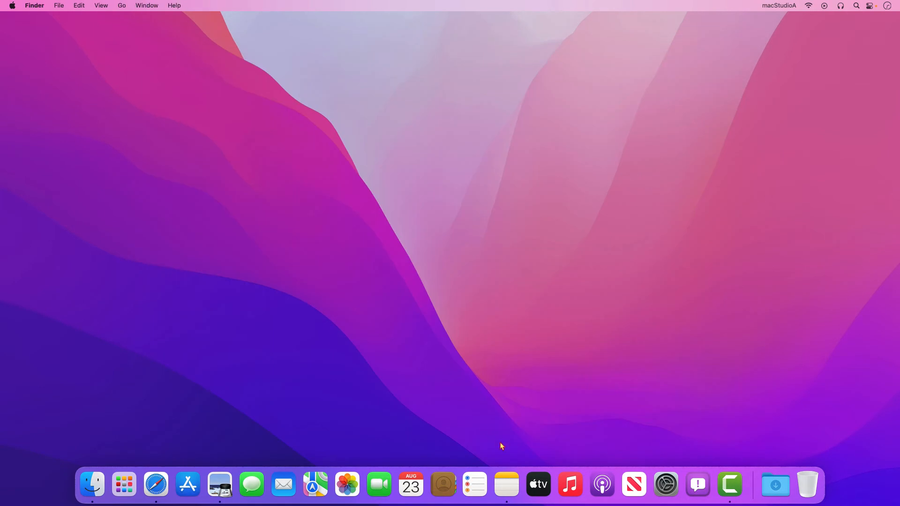
left_click(506, 484)
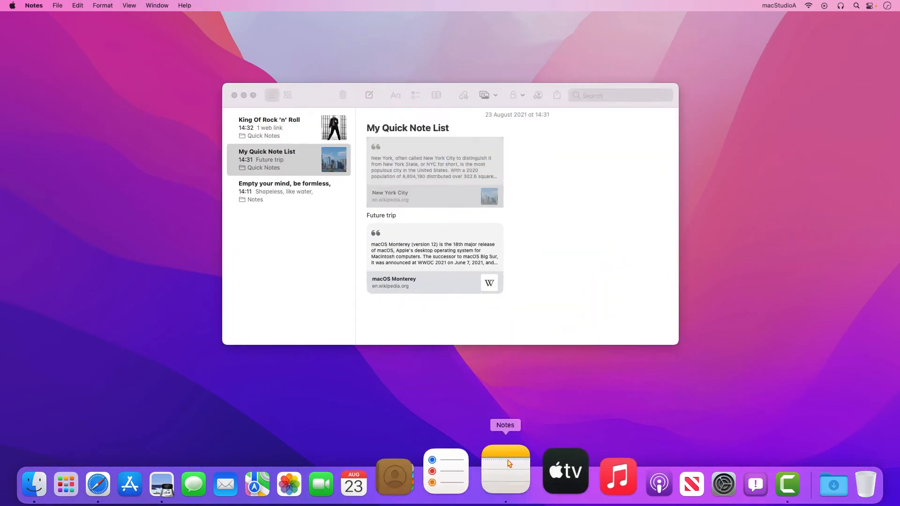
left_click(287, 125)
left_click(290, 160)
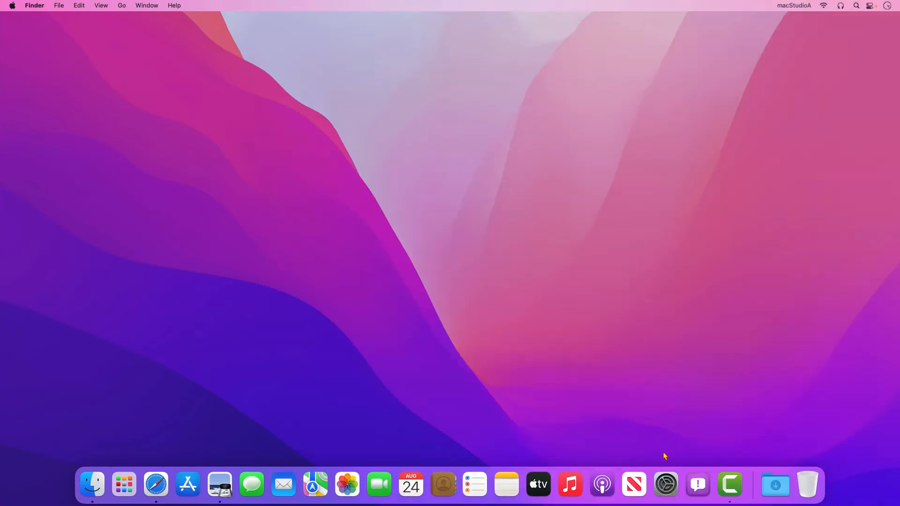
Step: Open the picture chooser for the current user's account in the Users & Groups preferences
left_click(670, 466)
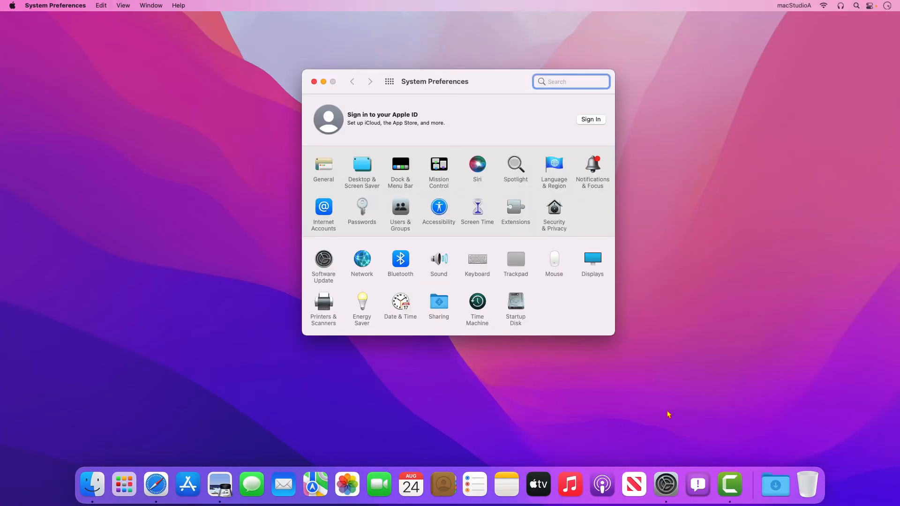
left_click(402, 212)
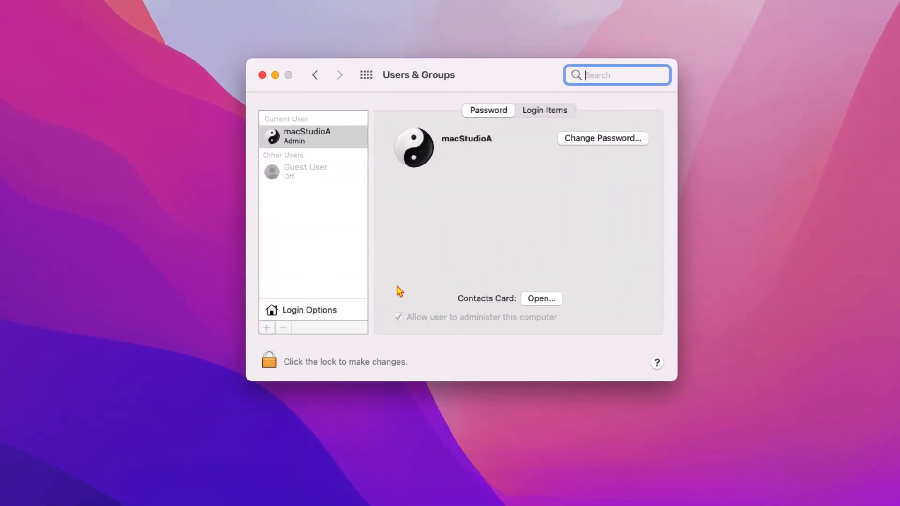
left_click(416, 158)
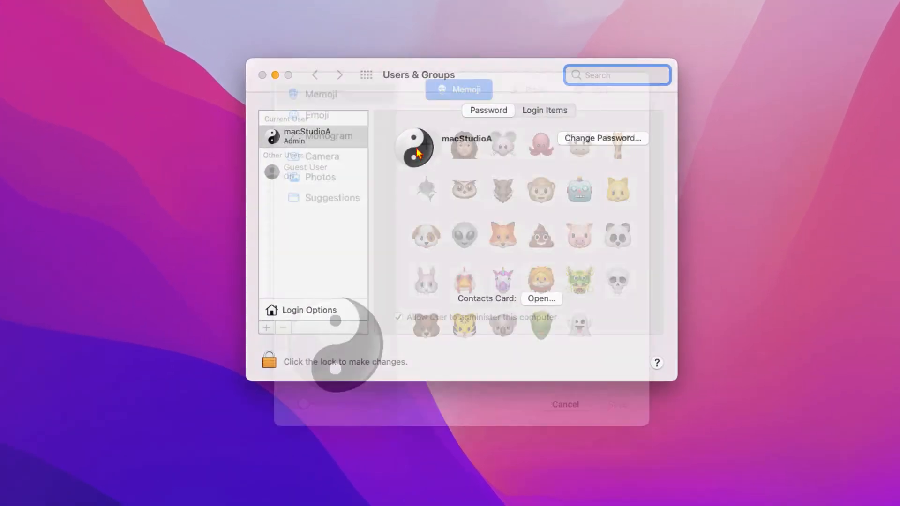
Step: Preview a range of ready-made Memoji characters as the account picture, from the mouse through the fox and koala to the ghost
left_click(501, 171)
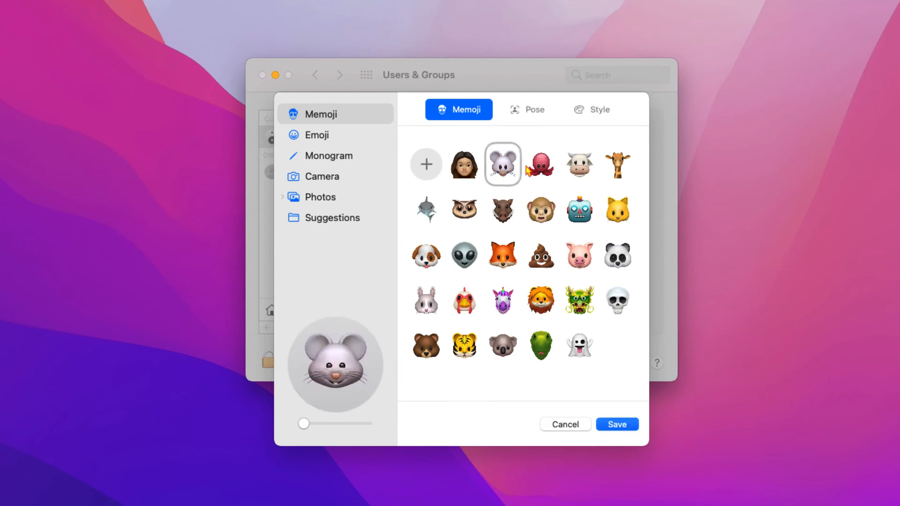
left_click(540, 170)
left_click(578, 169)
left_click(616, 207)
left_click(579, 210)
left_click(504, 211)
left_click(427, 212)
left_click(427, 253)
left_click(503, 256)
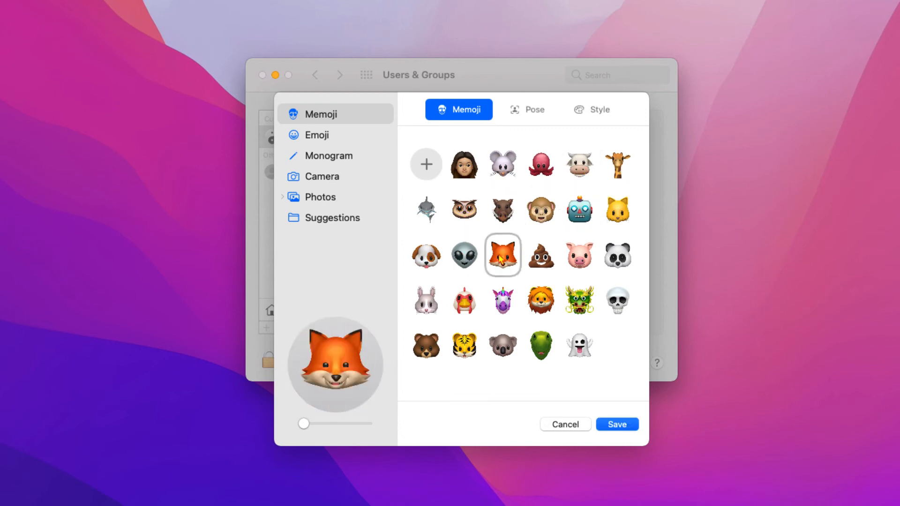
left_click(541, 257)
left_click(618, 259)
left_click(618, 300)
left_click(542, 301)
left_click(504, 301)
left_click(426, 300)
left_click(426, 345)
left_click(503, 346)
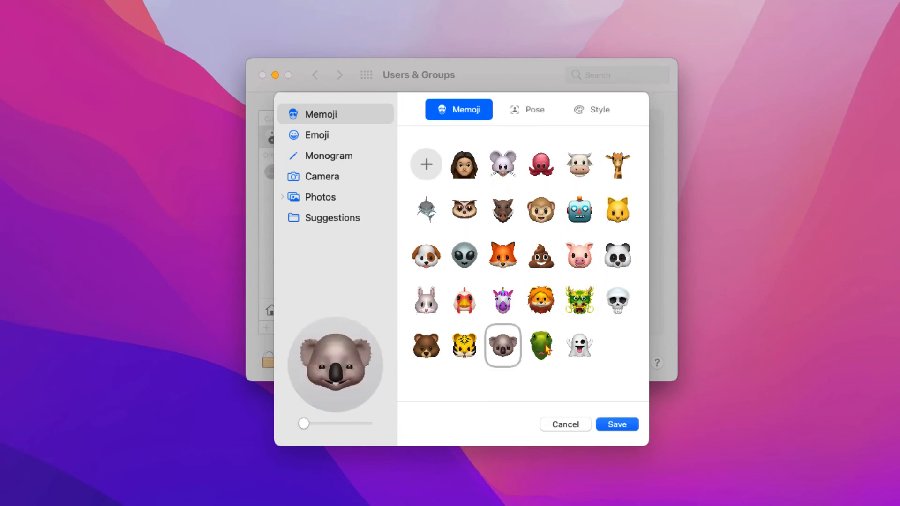
left_click(541, 346)
left_click(580, 345)
Step: Create a new Memoji with long wavy brown hair and a Gradient highlight in a light brown shade
left_click(427, 167)
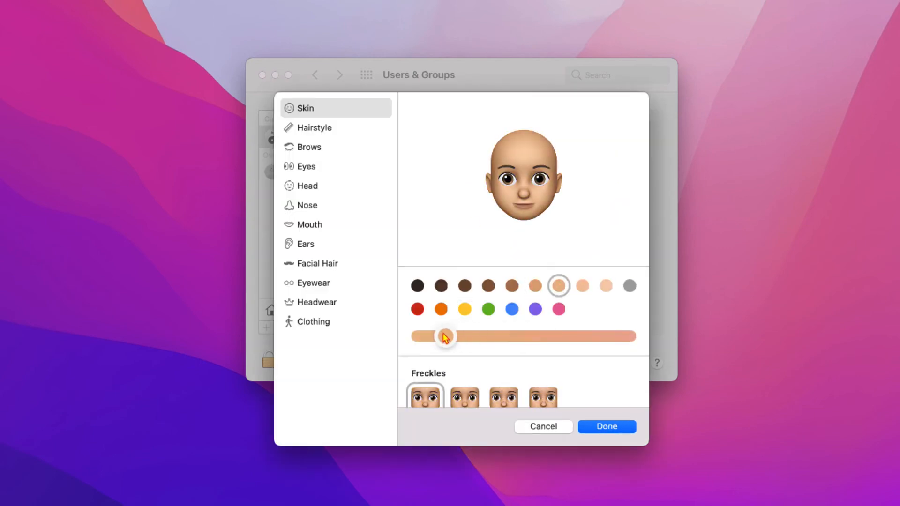
scroll(490, 305, "down", 10)
left_click(583, 266)
left_click(549, 286)
left_click(556, 324)
left_click(465, 364)
left_click_drag(524, 313, 442, 316)
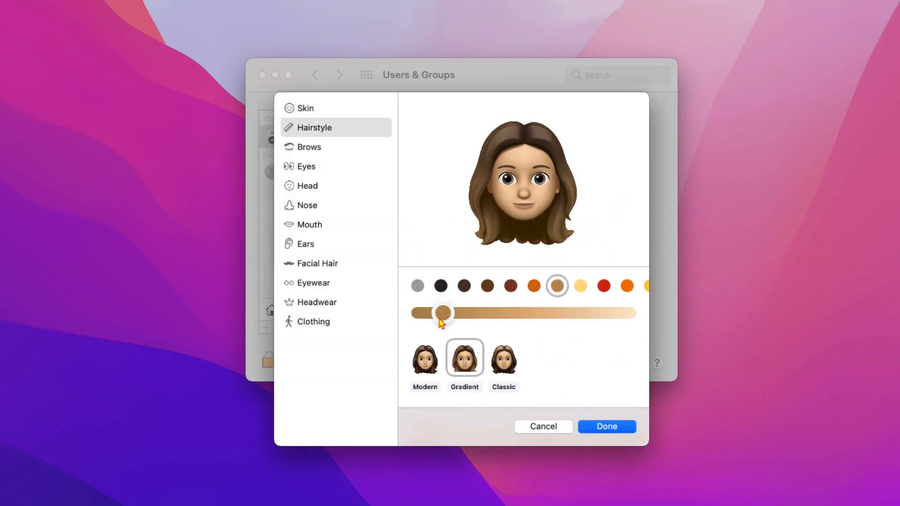
Step: Look through the brow options and choose an eye shape and eyelashes for the new Memoji
left_click(310, 147)
scroll(476, 377, "down", 3)
left_click(306, 166)
scroll(502, 348, "down", 5)
left_click(622, 274)
left_click(553, 358)
scroll(555, 333, "up", 5)
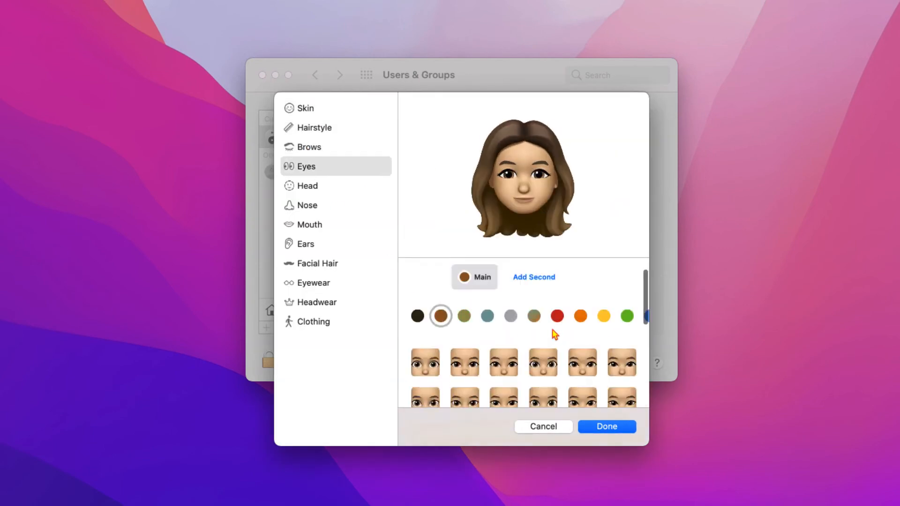
Step: Choose the new Memoji's head options and its third nose shape, leaving out any nose piercing
left_click(307, 186)
left_click(622, 311)
left_click(426, 350)
scroll(429, 372, "down", 5)
left_click(308, 206)
scroll(505, 360, "down", 5)
scroll(504, 347, "up", 4)
left_click(504, 304)
scroll(470, 330, "down", 4)
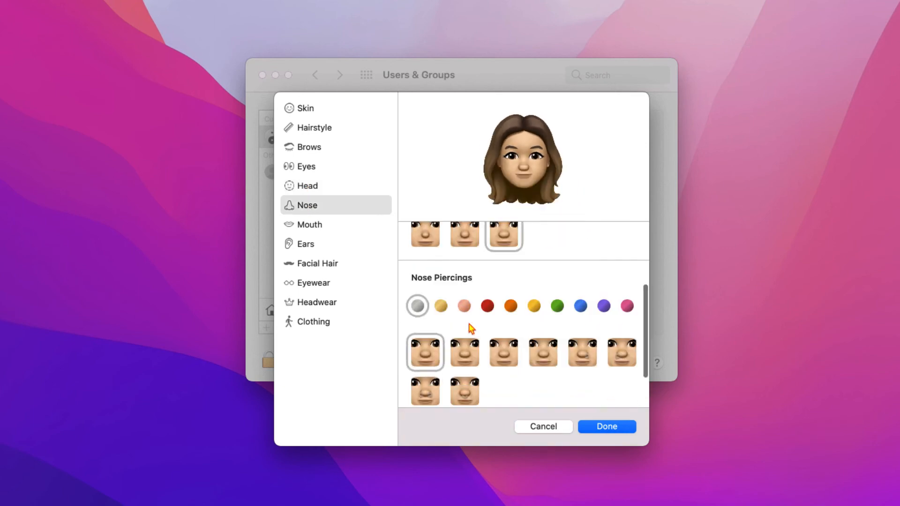
Step: Choose a different mouth shape for the new Memoji
scroll(468, 357, "up", 3)
left_click(310, 225)
left_click(541, 331)
Step: Choose an earring style from the new Memoji's ear options, and show the facial hair options
left_click(306, 245)
scroll(533, 351, "down", 5)
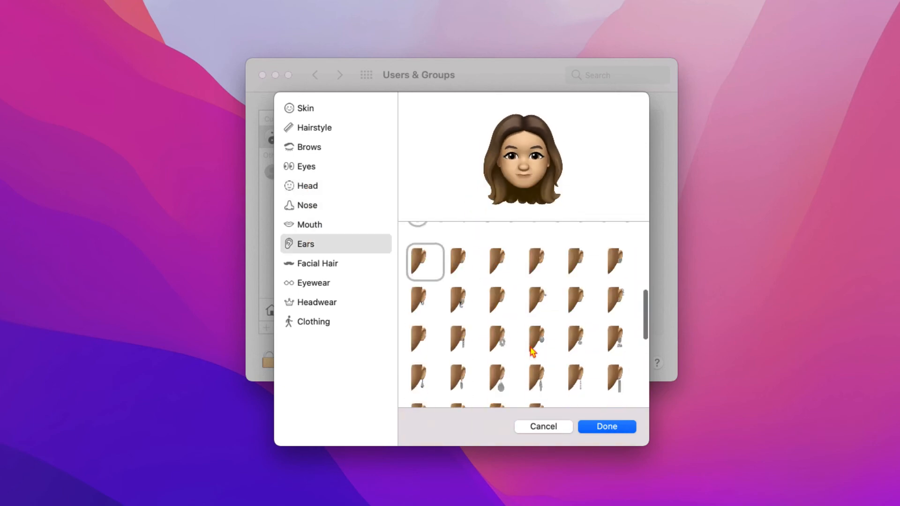
left_click(534, 352)
scroll(532, 350, "up", 4)
left_click(511, 287)
scroll(522, 307, "down", 4)
left_click(326, 265)
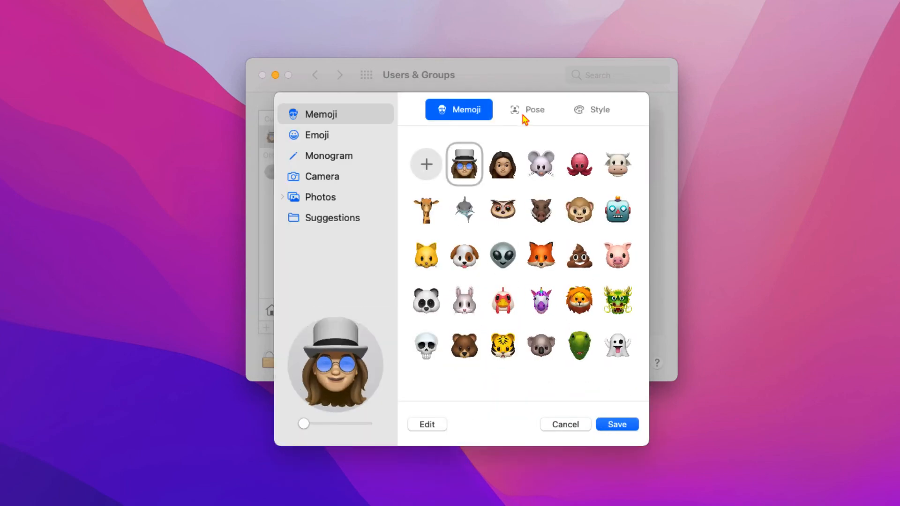
Step: Try several poses for the top-hat Memoji and choose the smiling, slightly tilted second pose
left_click(529, 115)
left_click(523, 170)
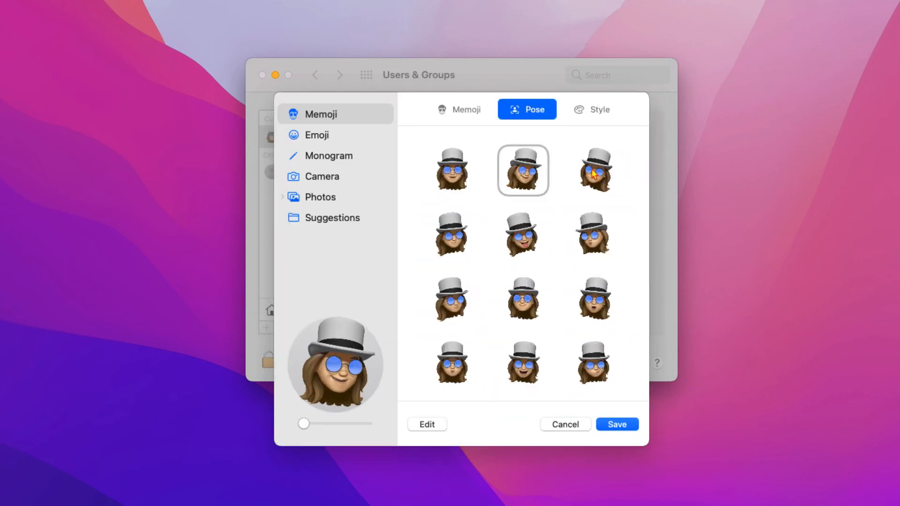
left_click(594, 169)
left_click(593, 233)
left_click(451, 233)
left_click(527, 174)
Step: Preview the background colour styles for the posed Memoji, choose purple, and save it as the account picture
left_click(598, 112)
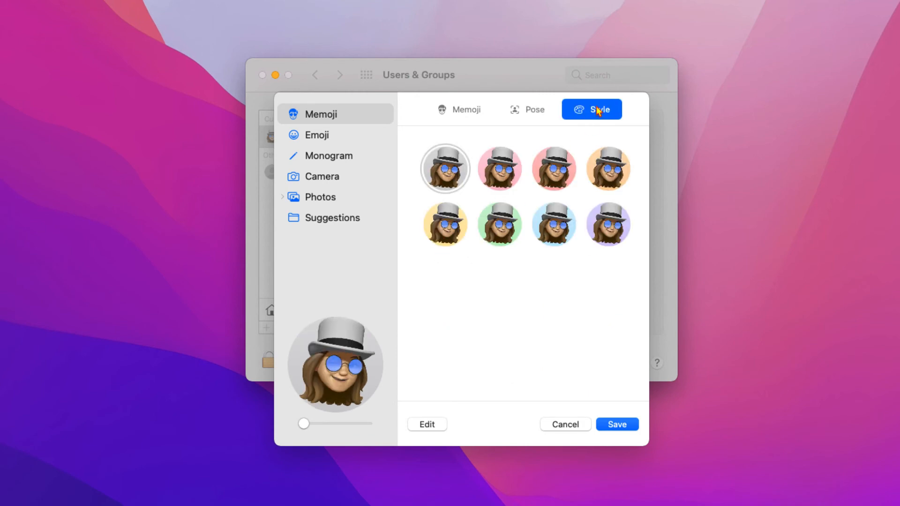
left_click(498, 173)
left_click(554, 171)
left_click(609, 173)
left_click(611, 225)
left_click(555, 226)
left_click(500, 228)
left_click(444, 233)
left_click(602, 233)
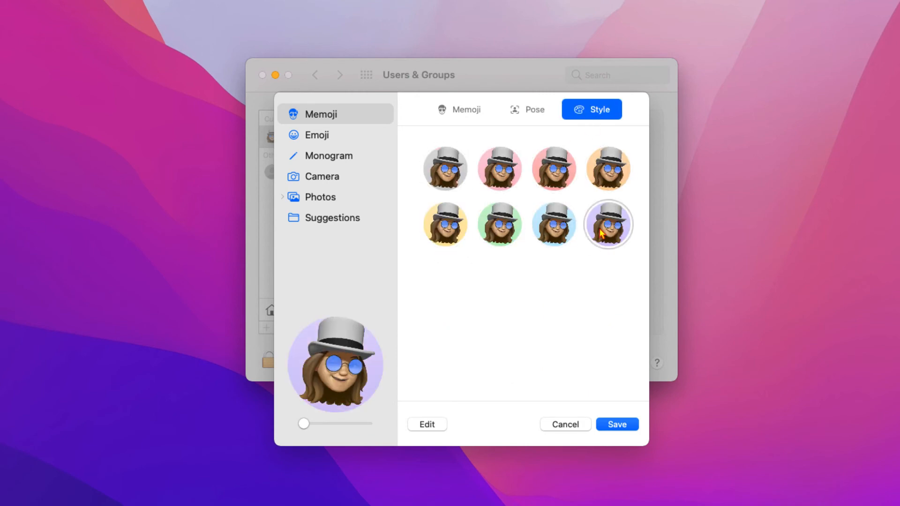
left_click(617, 425)
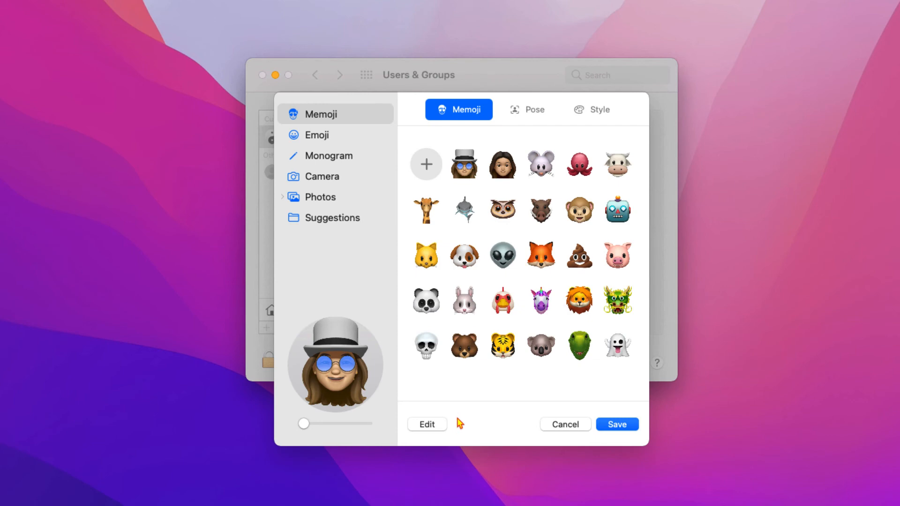
Step: Open the top-hat Memoji for editing to view its skin options, cancel the edit, and save in the picture chooser
left_click(440, 425)
left_click(302, 114)
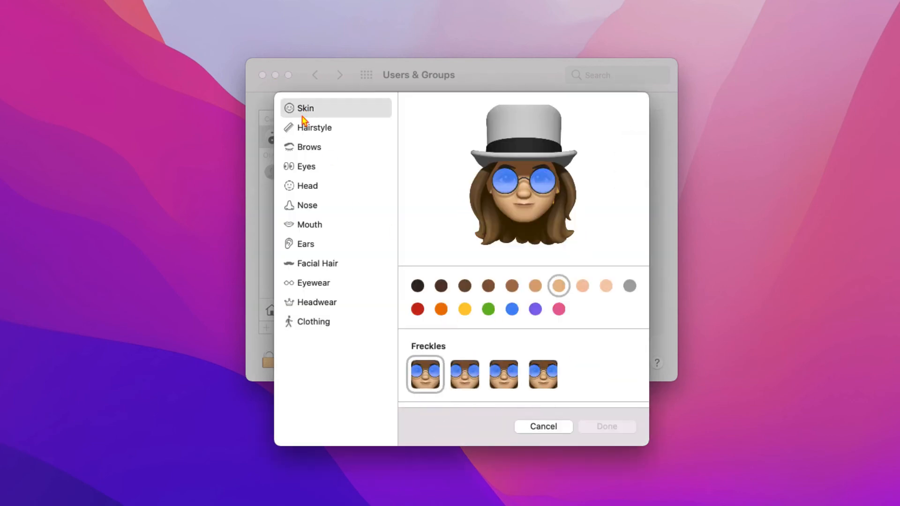
left_click(562, 427)
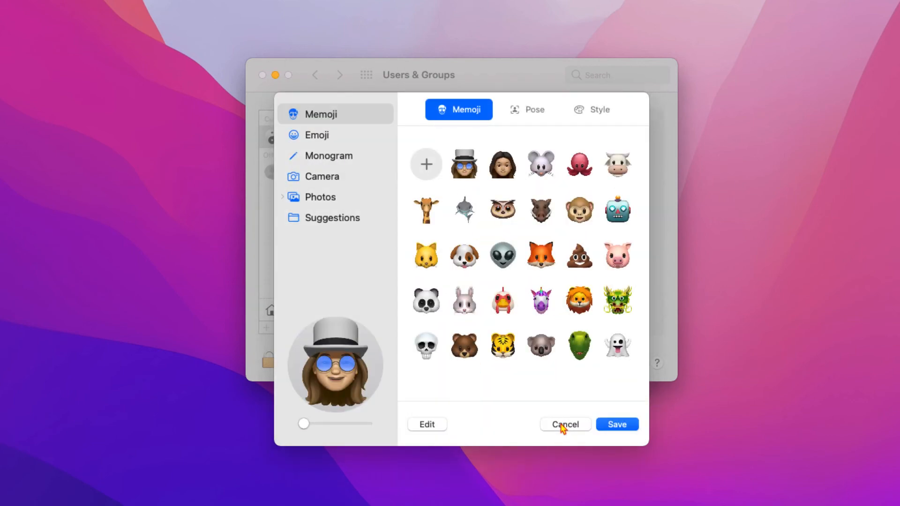
left_click(618, 422)
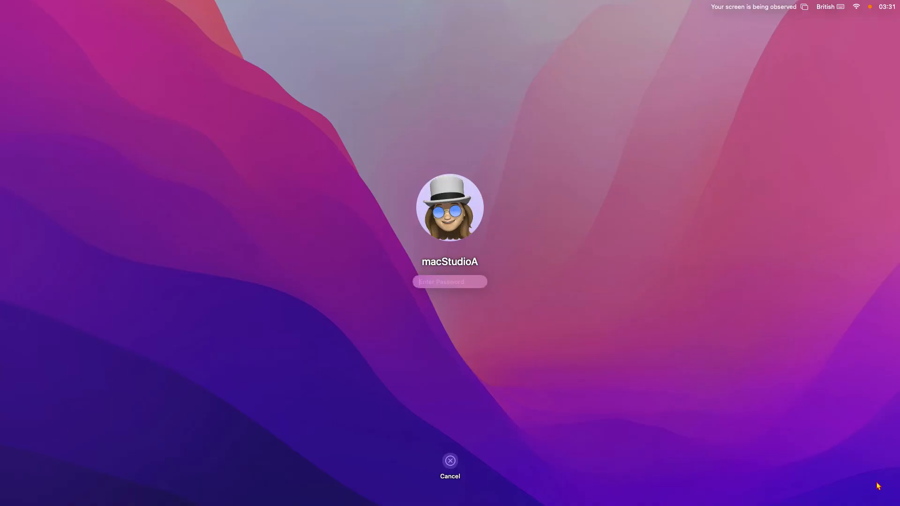
Step: Enter the account password on the login screen and log in
type("••••••")
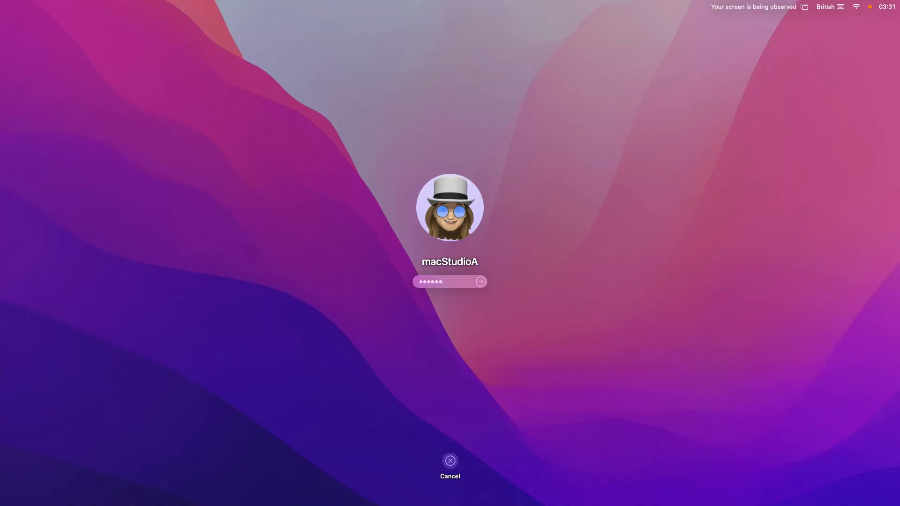
type("•••••")
key("Return")
type("•••••••")
key("Return")
type("••••••")
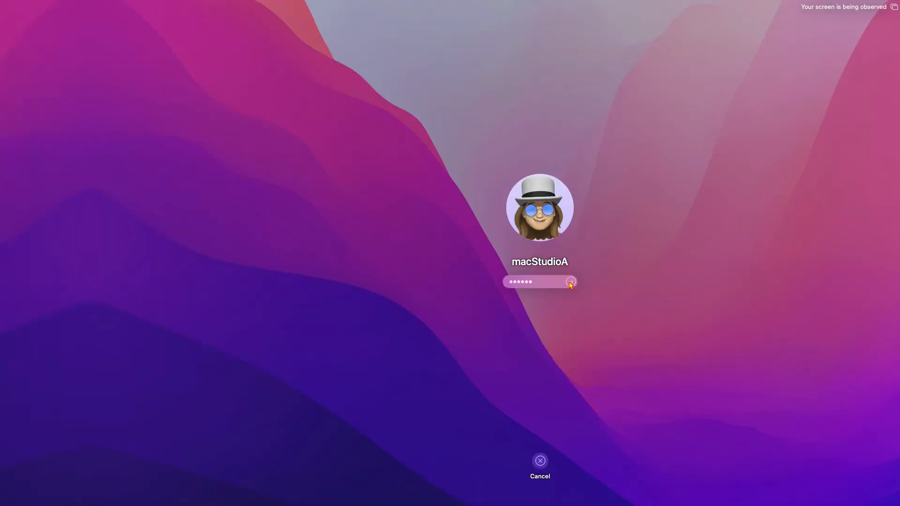
left_click(570, 283)
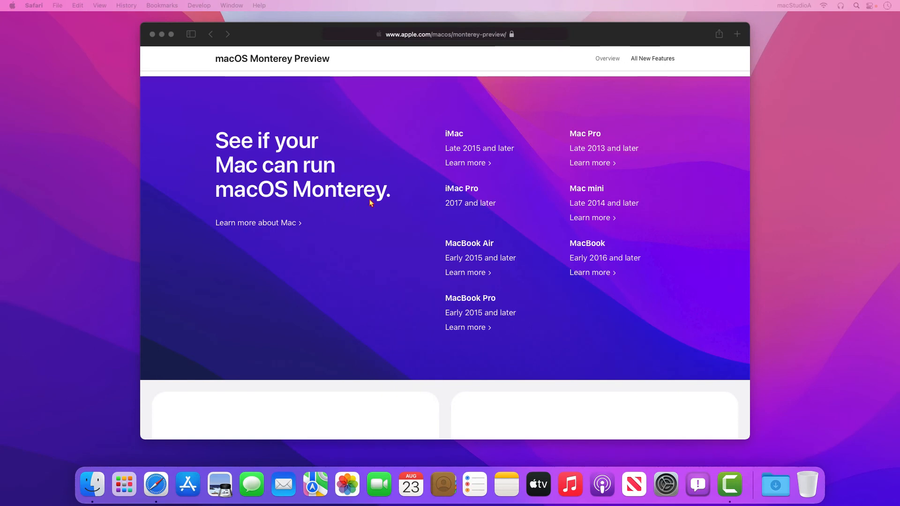